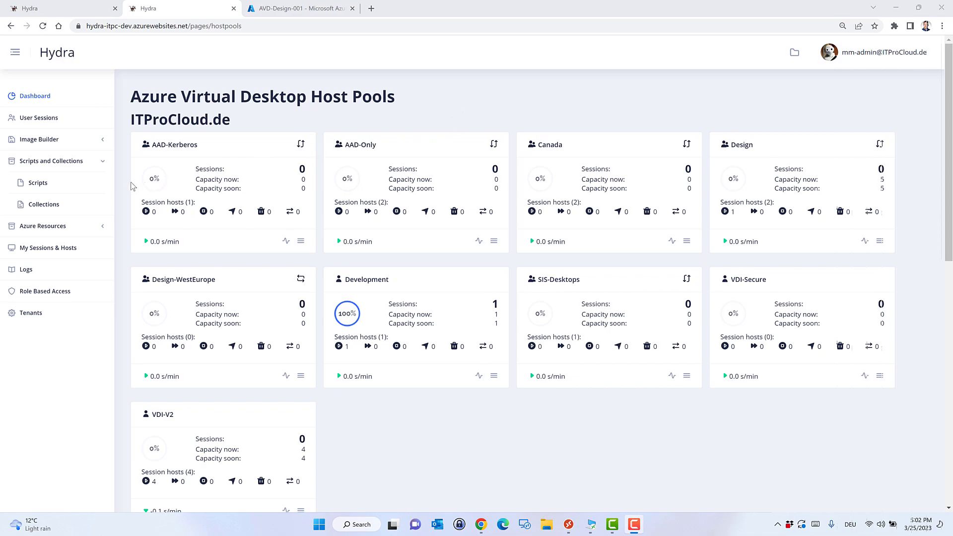
# Copy the 1st Template Script Collection and name the copy 'Install Package Manager Apps'.
pyautogui.click(46, 208)
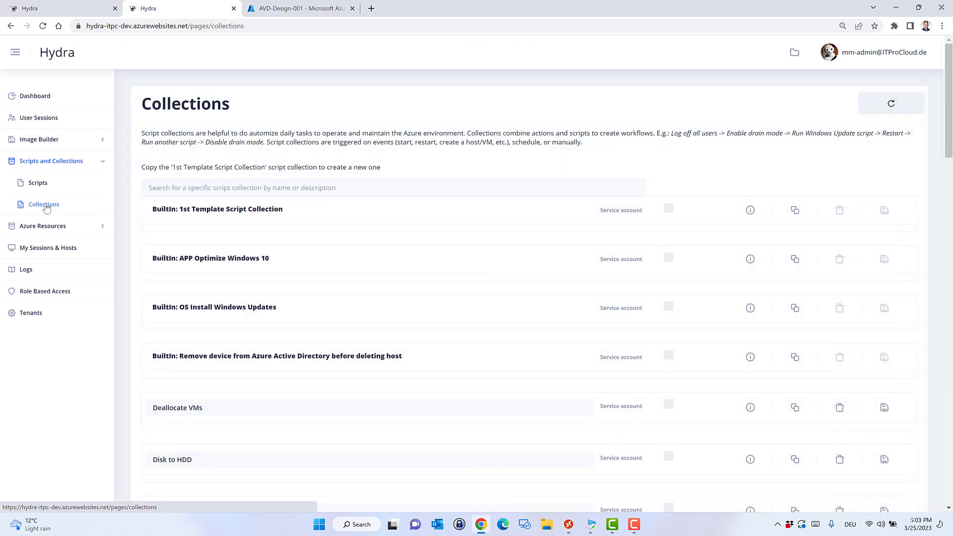
pyautogui.click(795, 211)
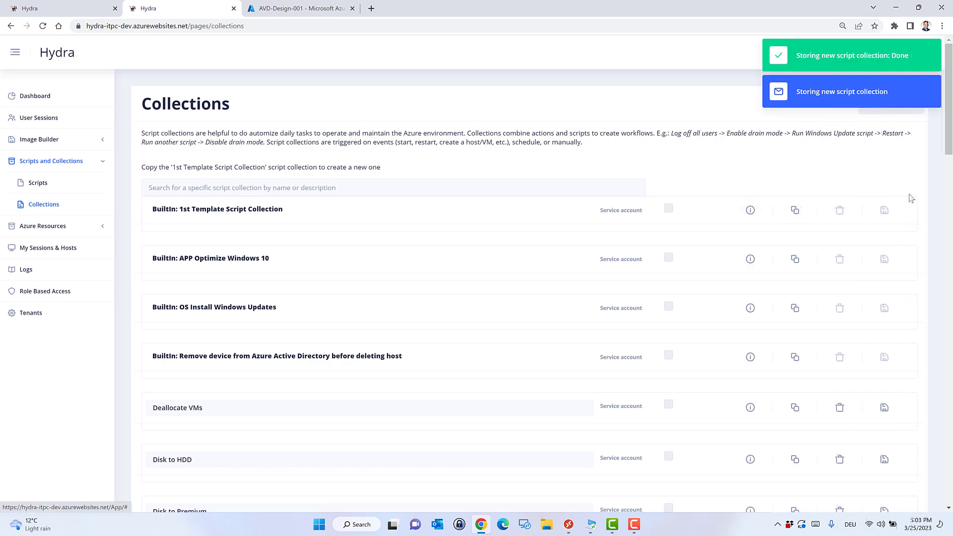
pyautogui.moveTo(950, 136); pyautogui.dragTo(951, 499)
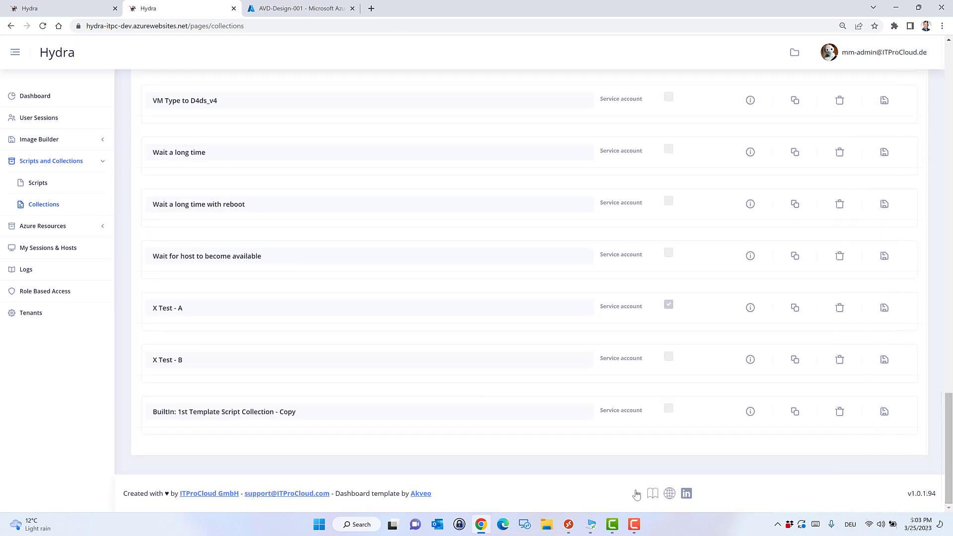
pyautogui.moveTo(324, 411); pyautogui.dragTo(105, 401)
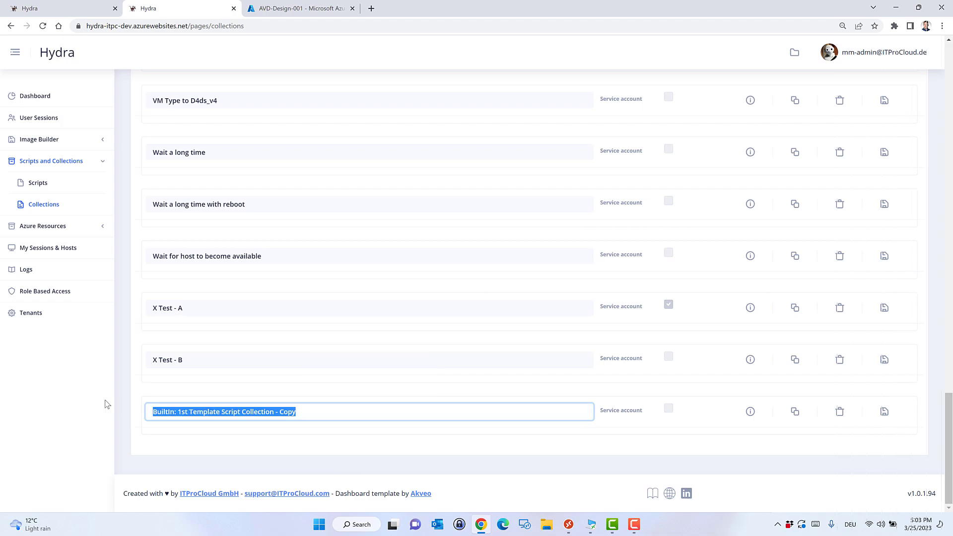
pyautogui.write('Install Packat')
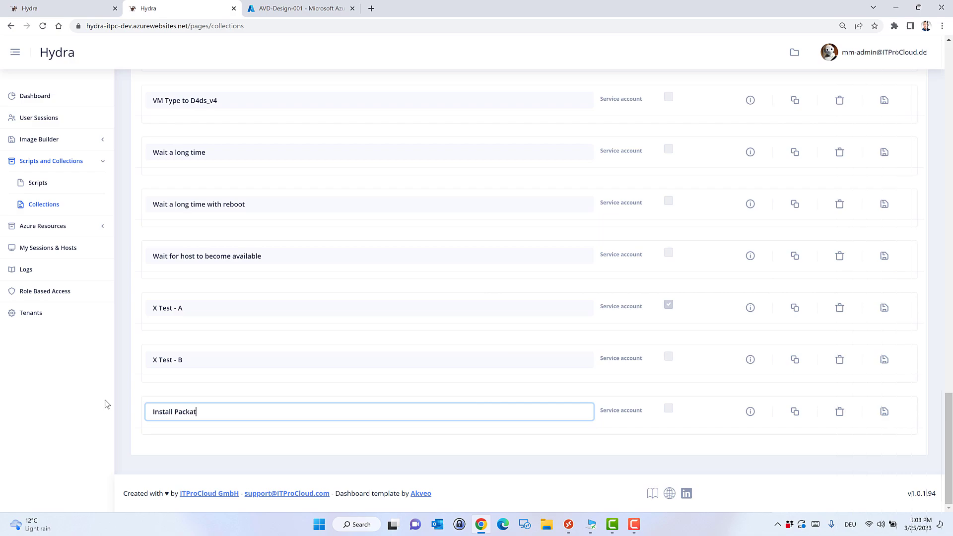
pyautogui.press('BackSpace')
pyautogui.write('ge Manager Apps')
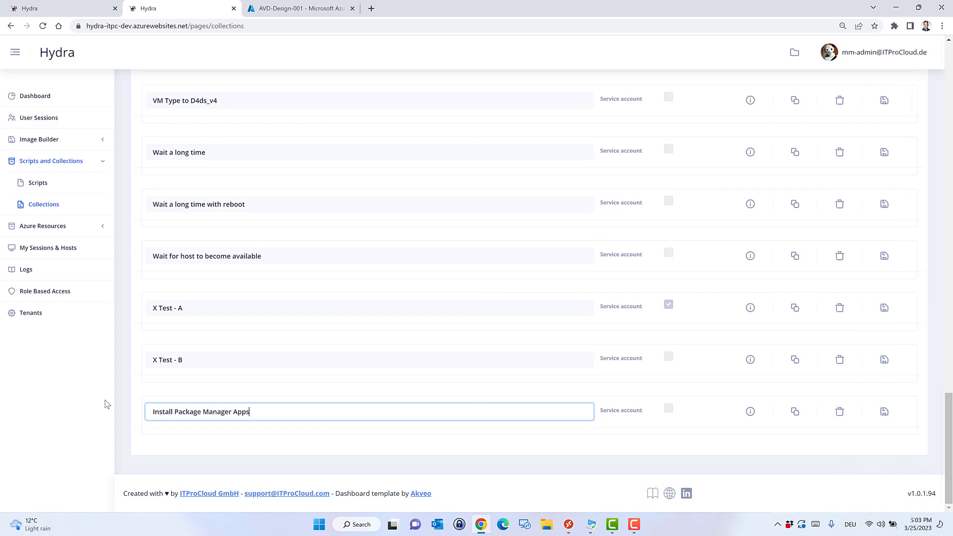
# Set the new collection's description to 'Install Package Manager Apps'.
pyautogui.click(751, 412)
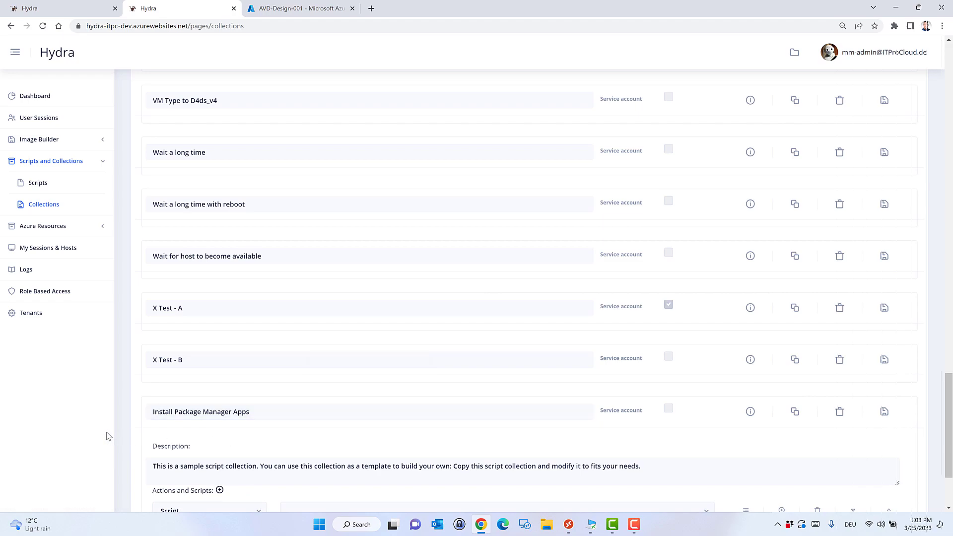
pyautogui.scroll(-3, 106, 434)
pyautogui.moveTo(275, 293); pyautogui.dragTo(144, 288)
pyautogui.moveTo(660, 351); pyautogui.dragTo(85, 341)
pyautogui.hotkey('ctrl', 'v')
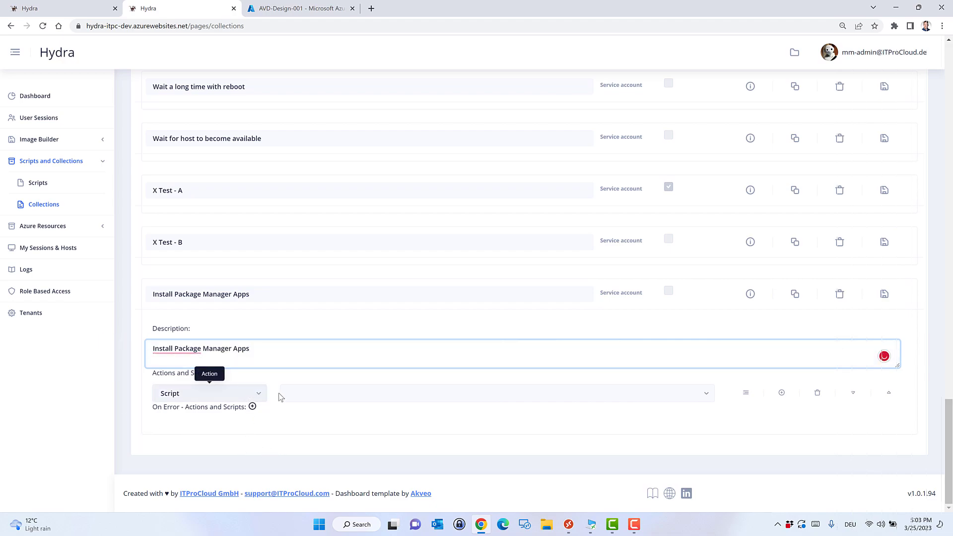
# Choose PM - Install Apps as the collection's action type.
pyautogui.click(265, 394)
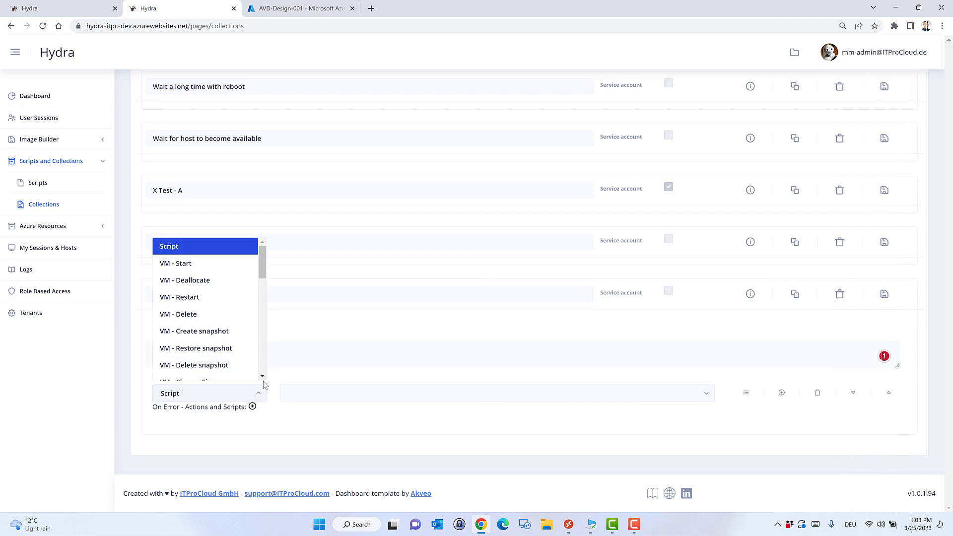
pyautogui.moveTo(263, 269); pyautogui.dragTo(251, 366)
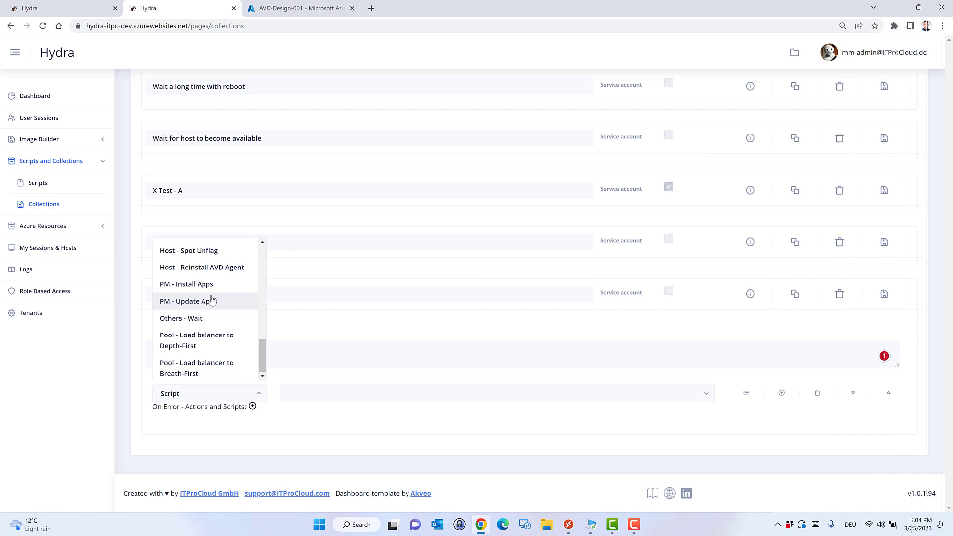
pyautogui.click(213, 285)
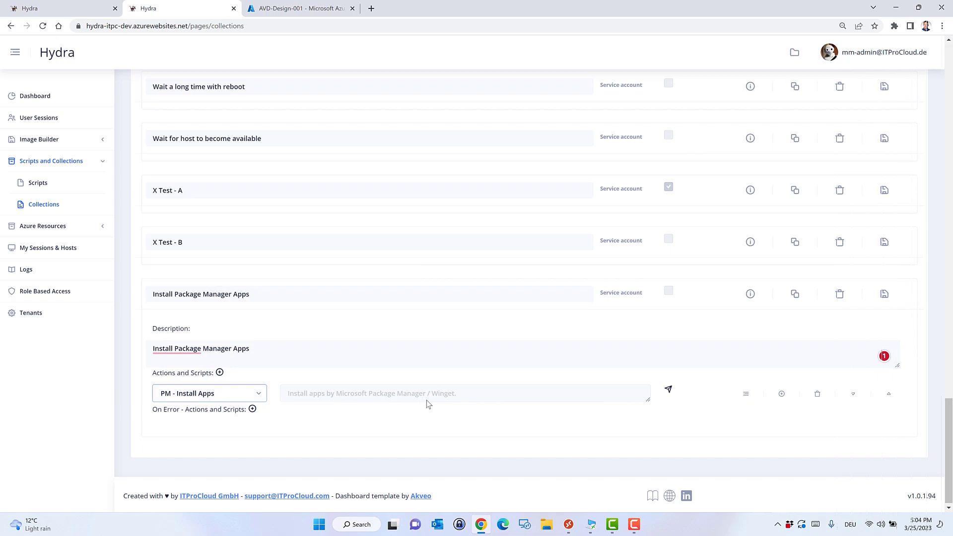
# Accept the WinGet terms and add 7-Zip to the selected packages.
pyautogui.click(668, 390)
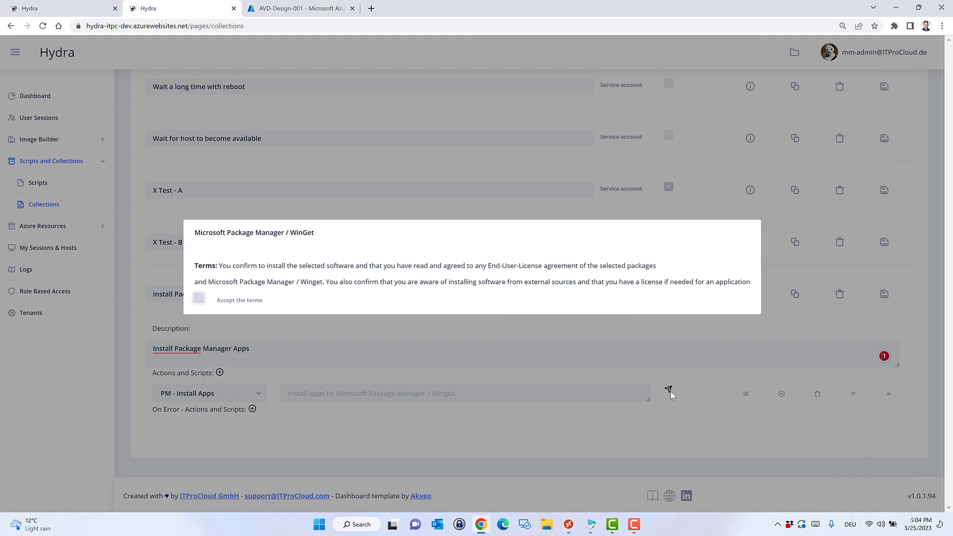
pyautogui.click(199, 298)
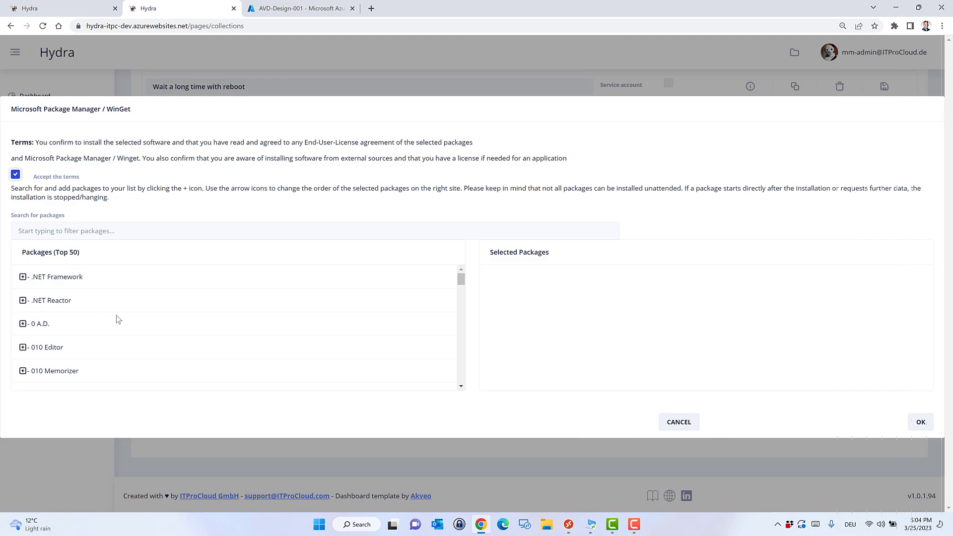
pyautogui.click(108, 232)
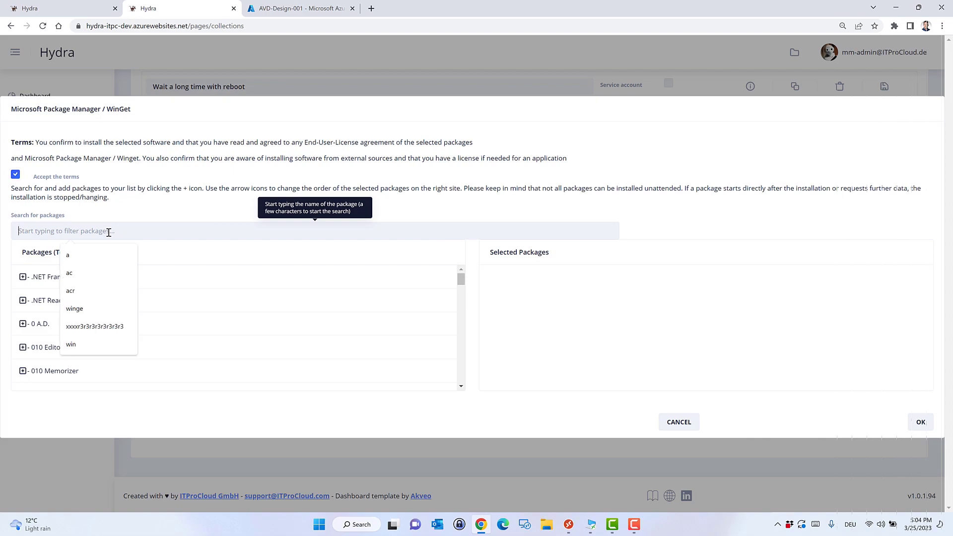
pyautogui.write('7z')
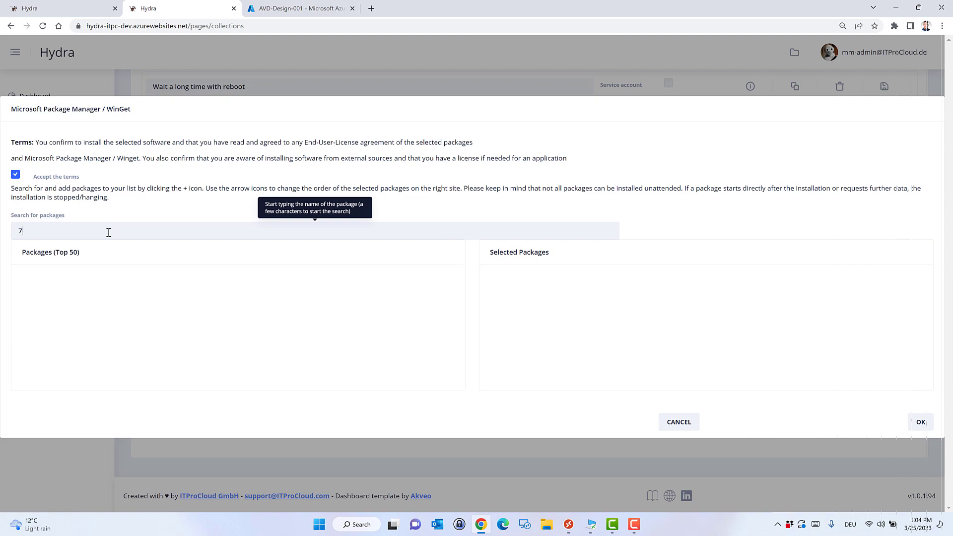
pyautogui.press('BackSpace')
pyautogui.write('-zi')
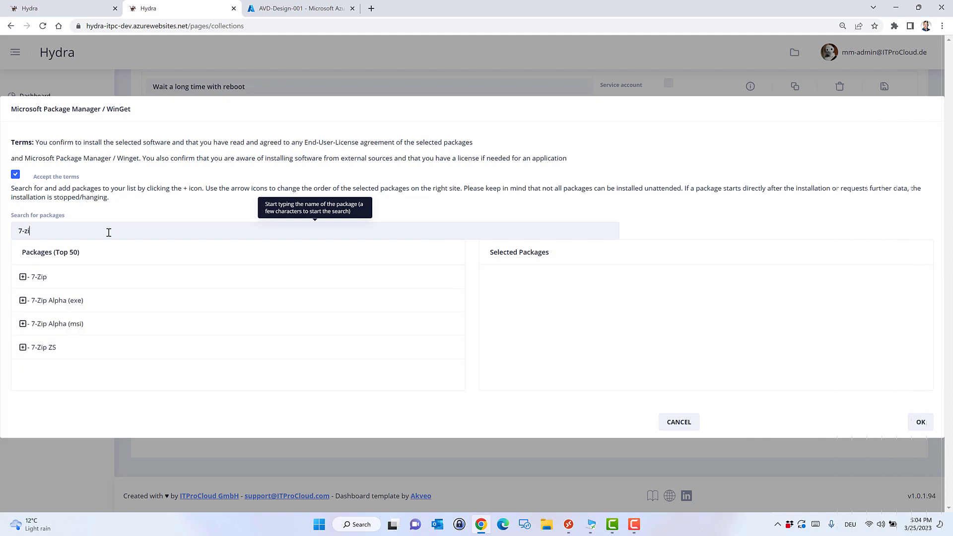
pyautogui.click(23, 276)
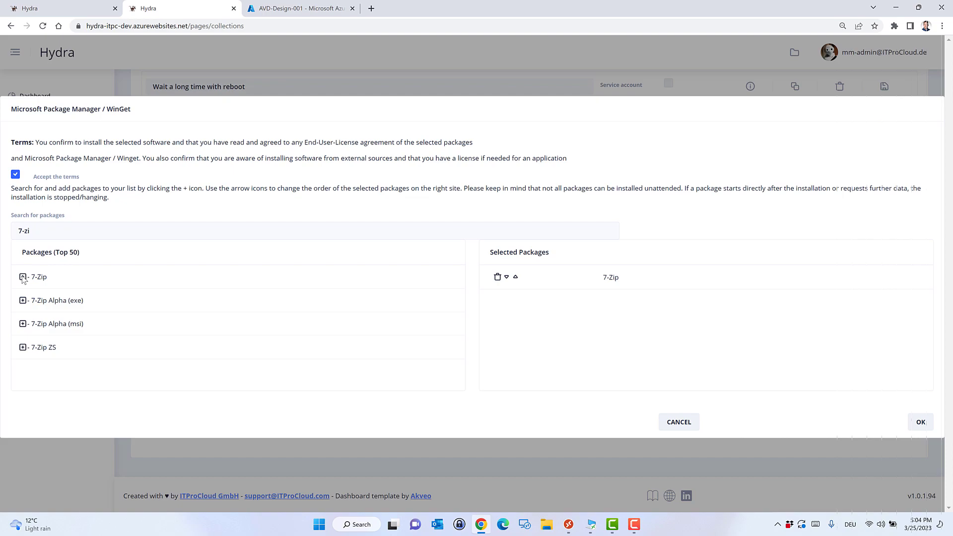
# Search for 'Paint' and add paint.net to the selected packages.
pyautogui.moveTo(51, 229); pyautogui.dragTo(9, 230)
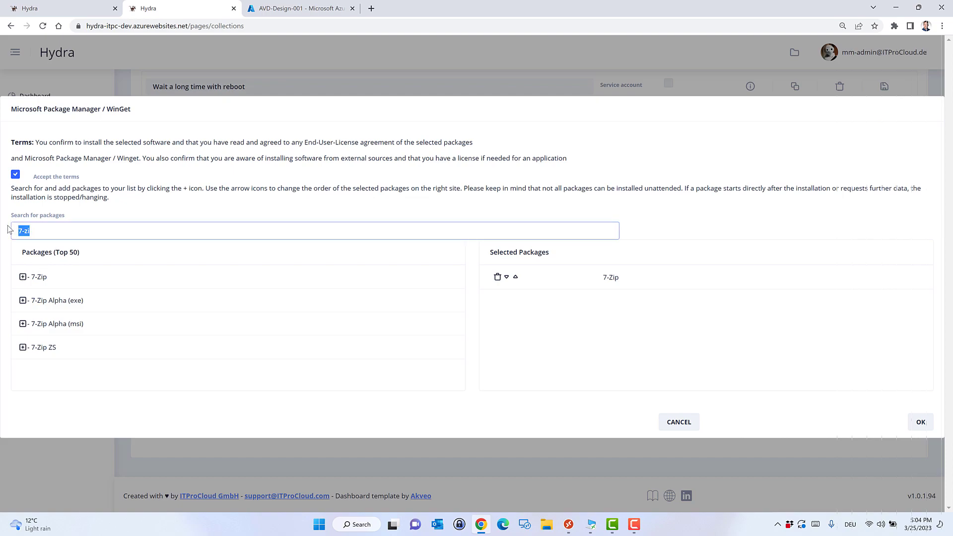
pyautogui.write('Filezi')
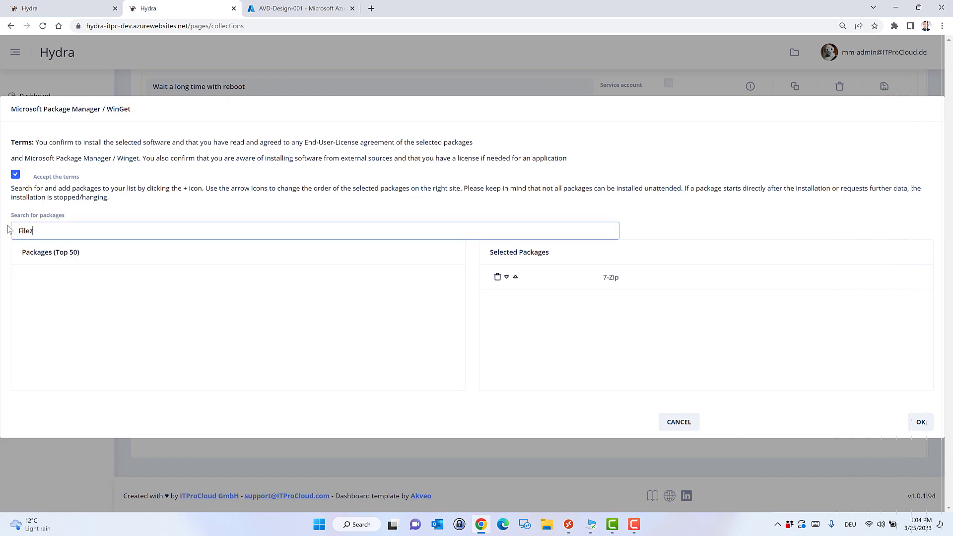
pyautogui.press('BackSpace')
pyautogui.press('BackSpace')
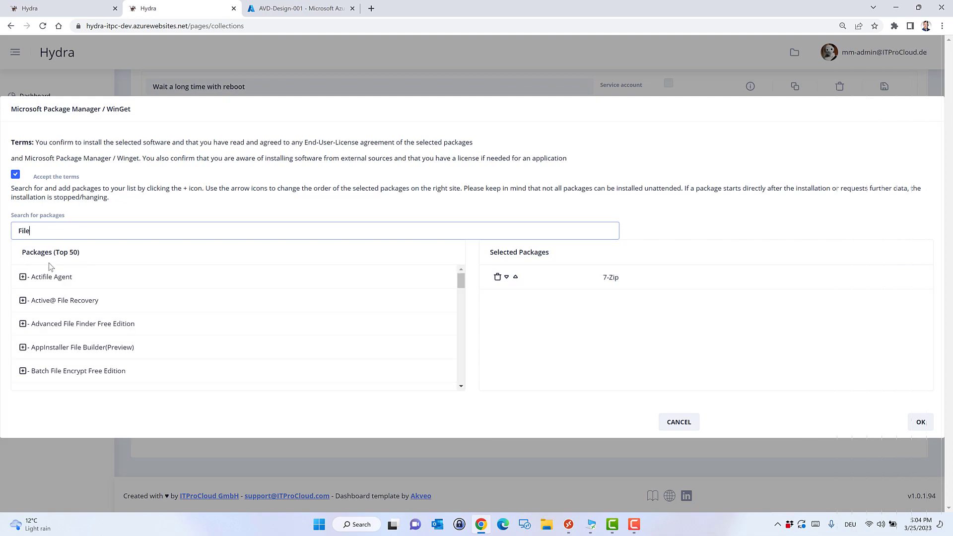
pyautogui.scroll(-5, 109, 294)
pyautogui.scroll(2, 119, 282)
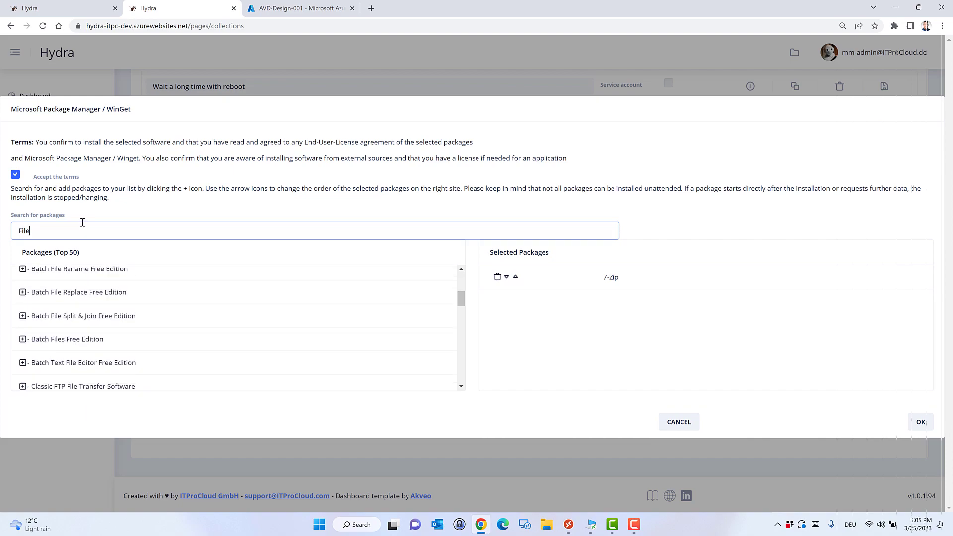
pyautogui.moveTo(79, 231); pyautogui.dragTo(2, 230)
pyautogui.write('Pain')
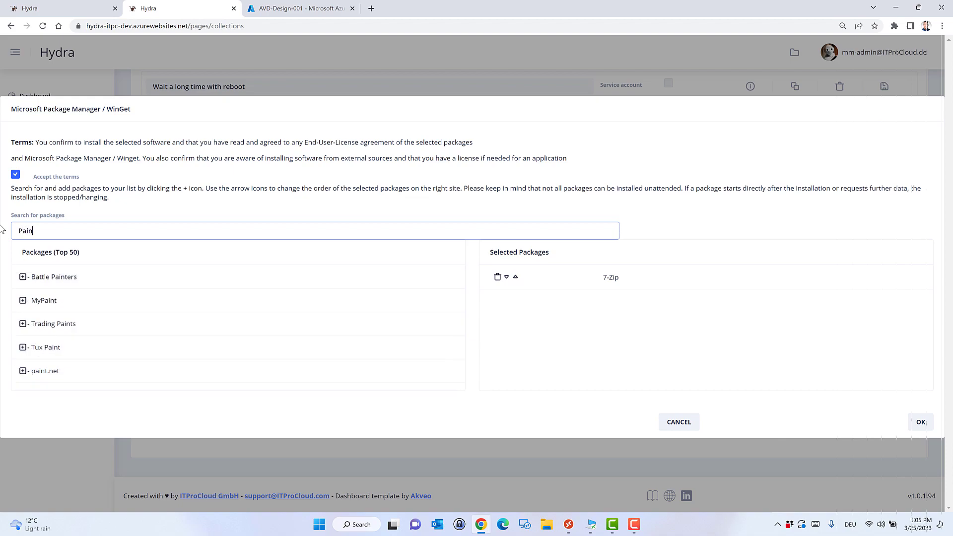
pyautogui.write('t')
pyautogui.click(23, 371)
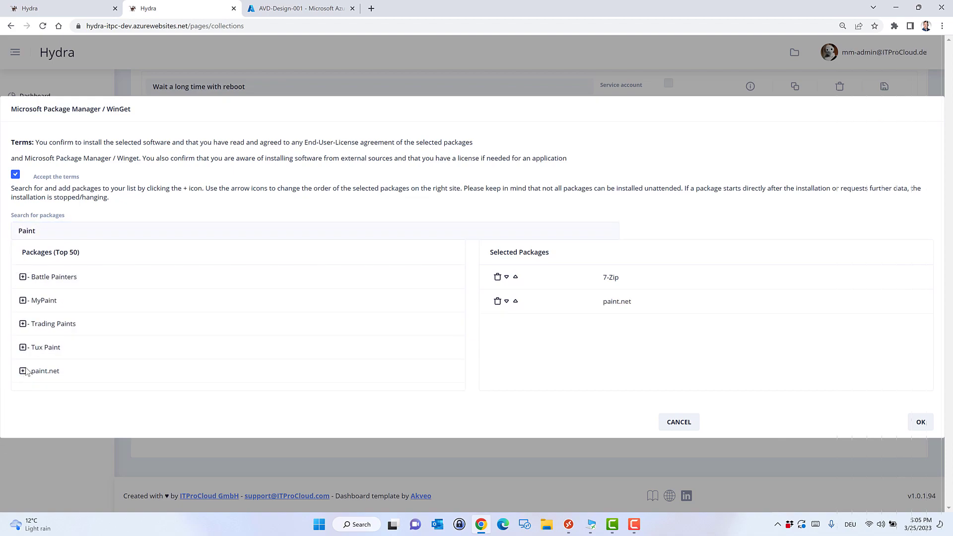
# Add Notepad++ to the selected packages and confirm the selection with OK.
pyautogui.moveTo(73, 235); pyautogui.dragTo(3, 228)
pyautogui.write('N')
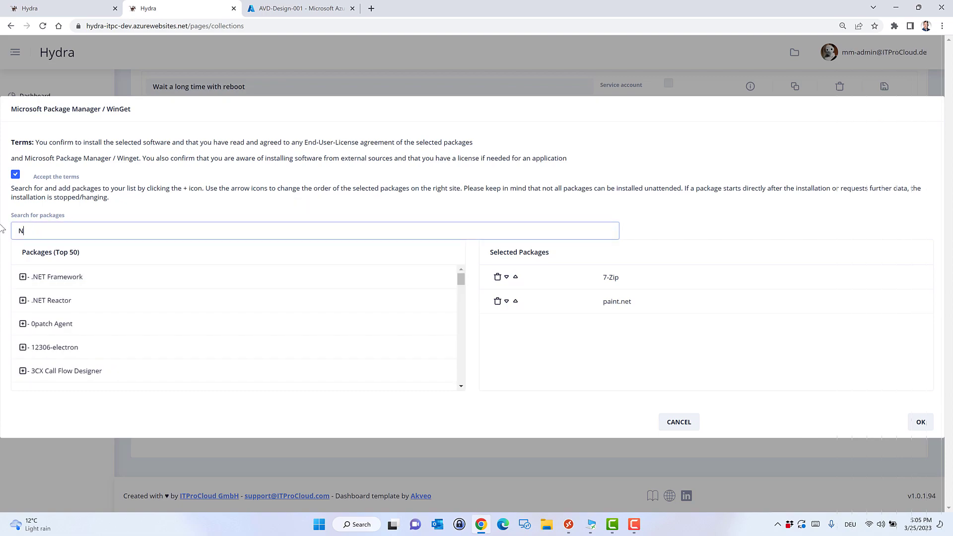
pyautogui.write('otepa')
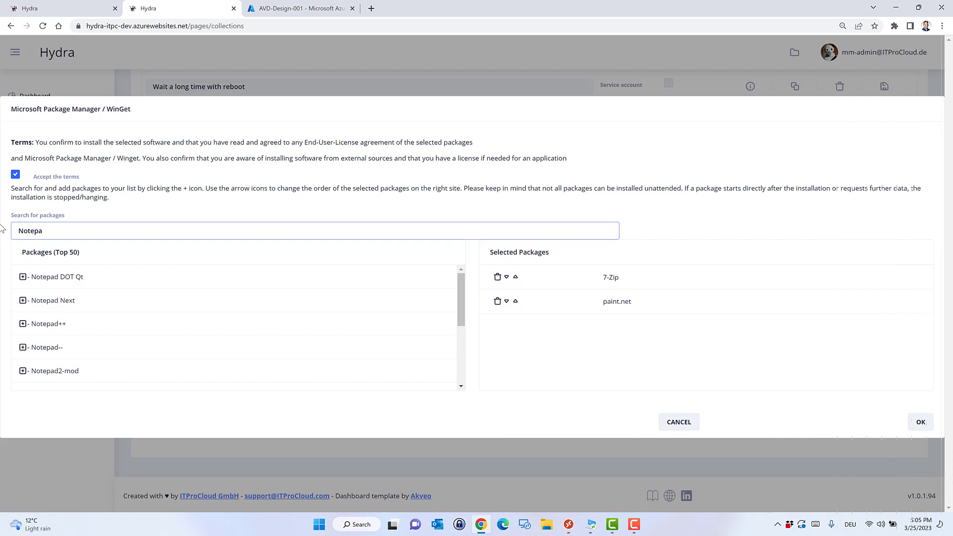
pyautogui.click(24, 326)
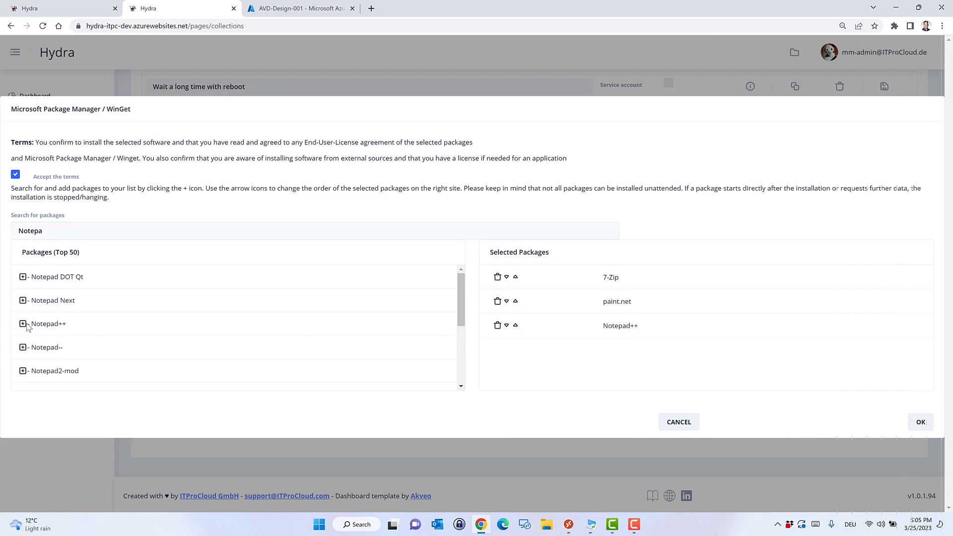
pyautogui.click(921, 423)
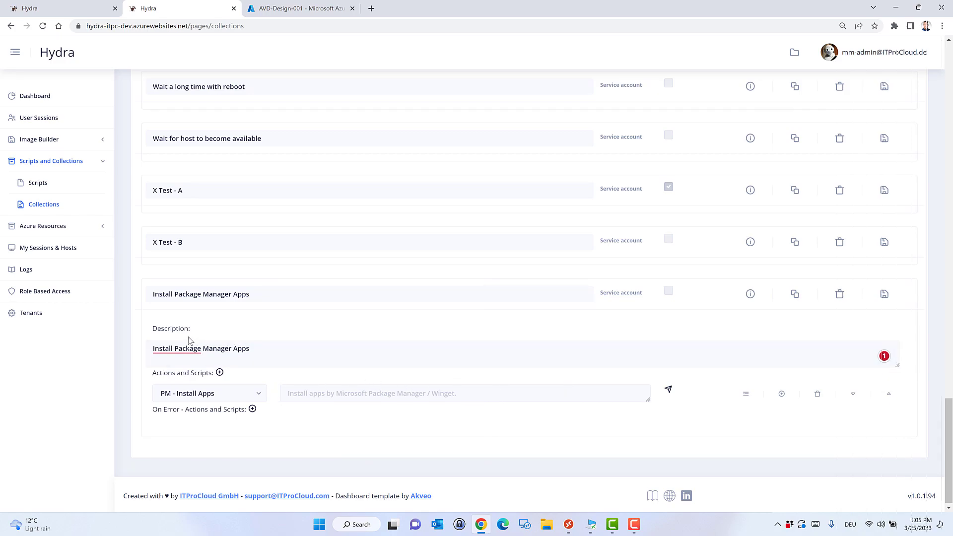
# Save the collection, then reopen the package picker and cancel it unchanged.
pyautogui.click(885, 298)
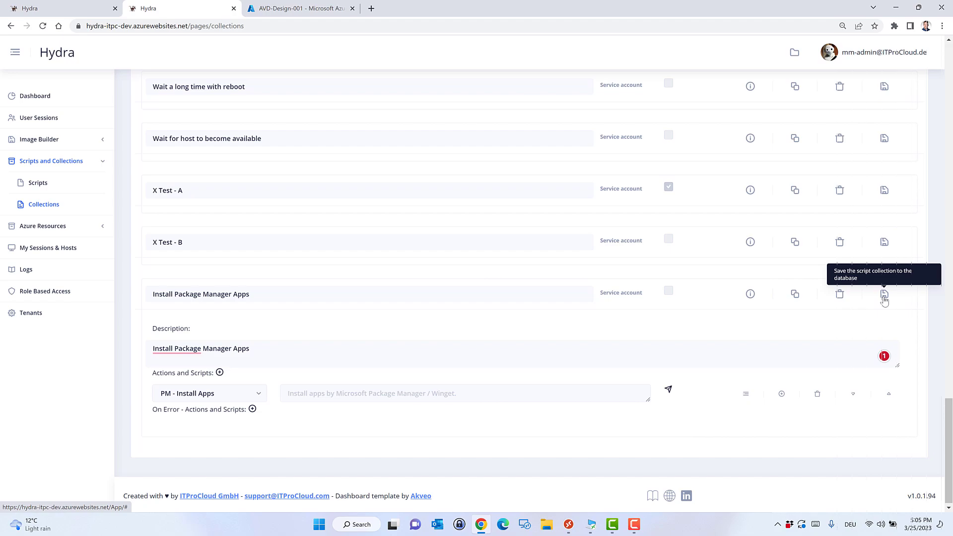
pyautogui.click(669, 389)
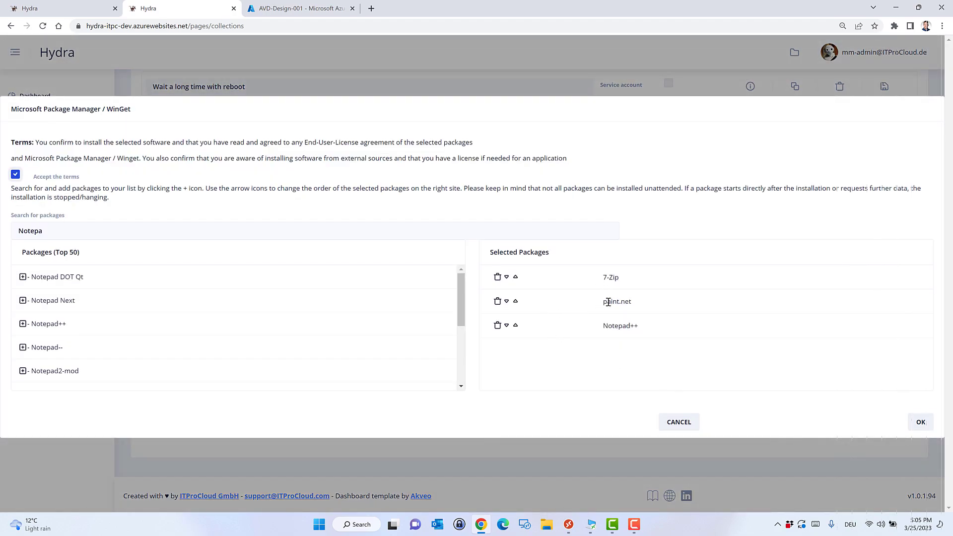
pyautogui.click(679, 422)
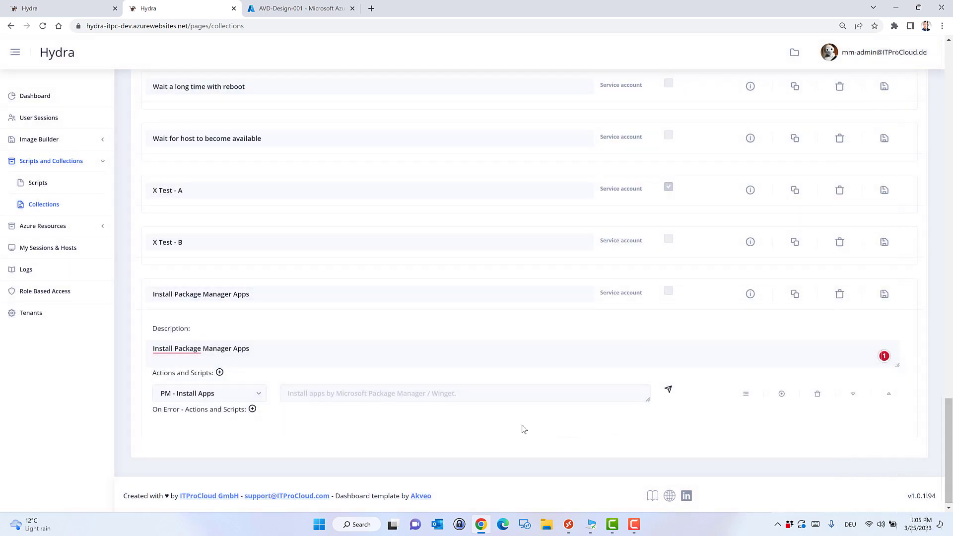
# Open the VDI-V2 host pool, select session host VDI-ENGINE-005, and show its actions menu.
pyautogui.click(66, 97)
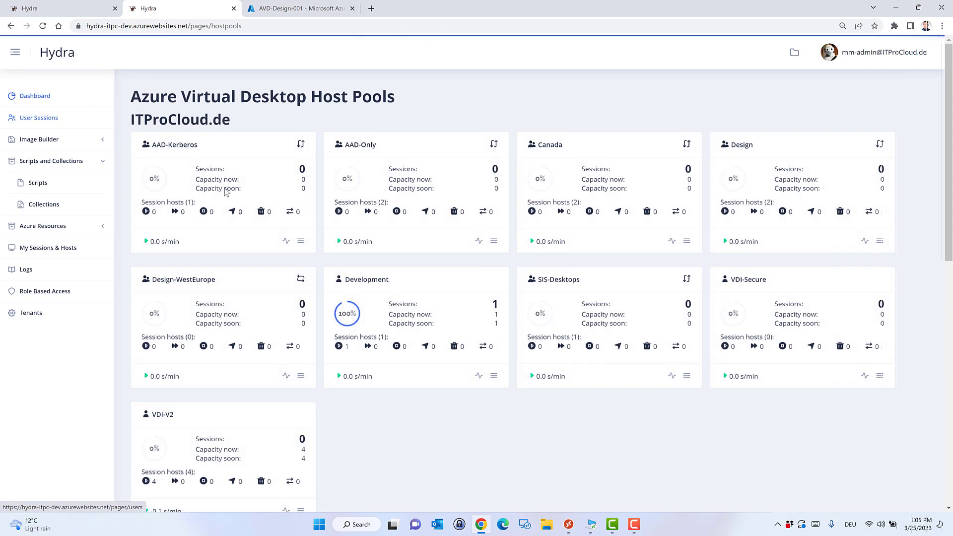
pyautogui.scroll(-2, 418, 406)
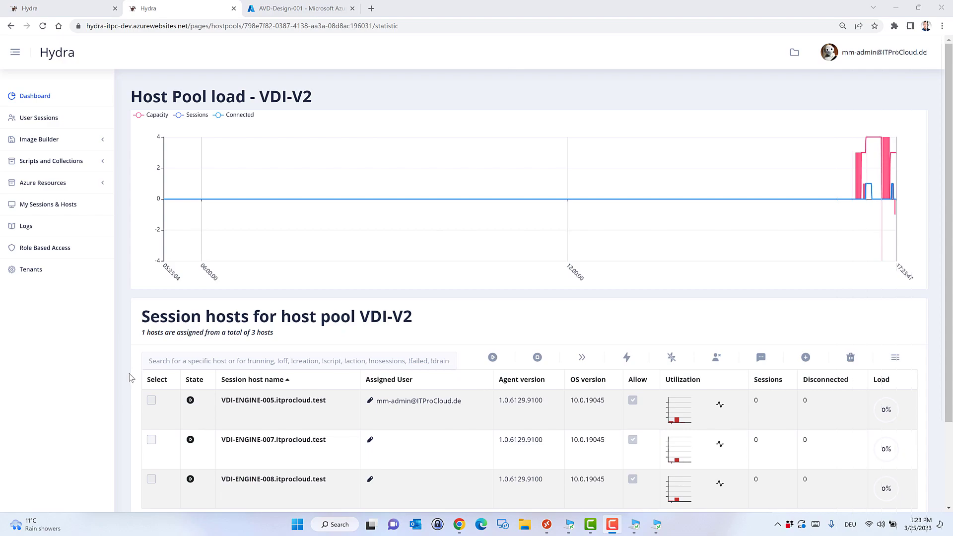
pyautogui.click(151, 401)
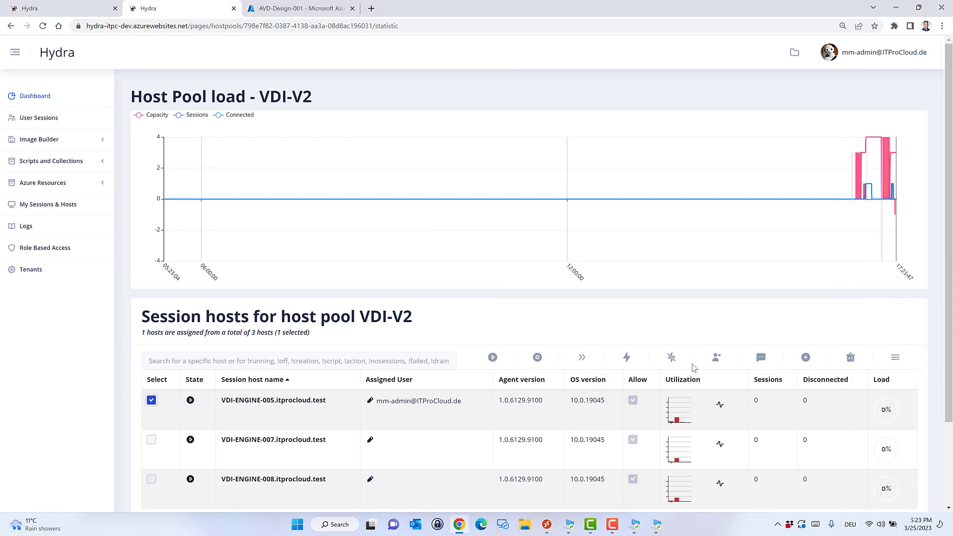
pyautogui.click(896, 361)
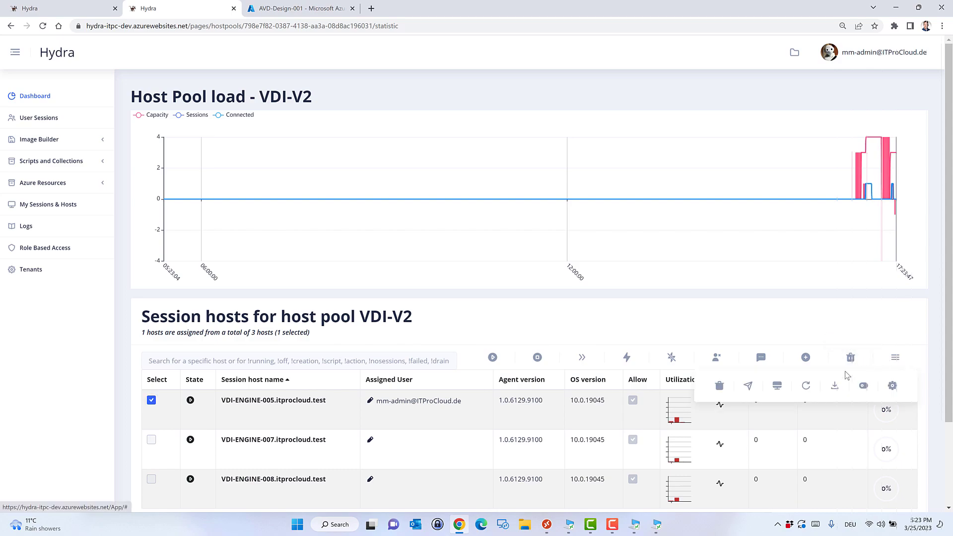
# Run the Install Package Manager Apps collection on session host VDI-ENGINE-005.
pyautogui.click(748, 388)
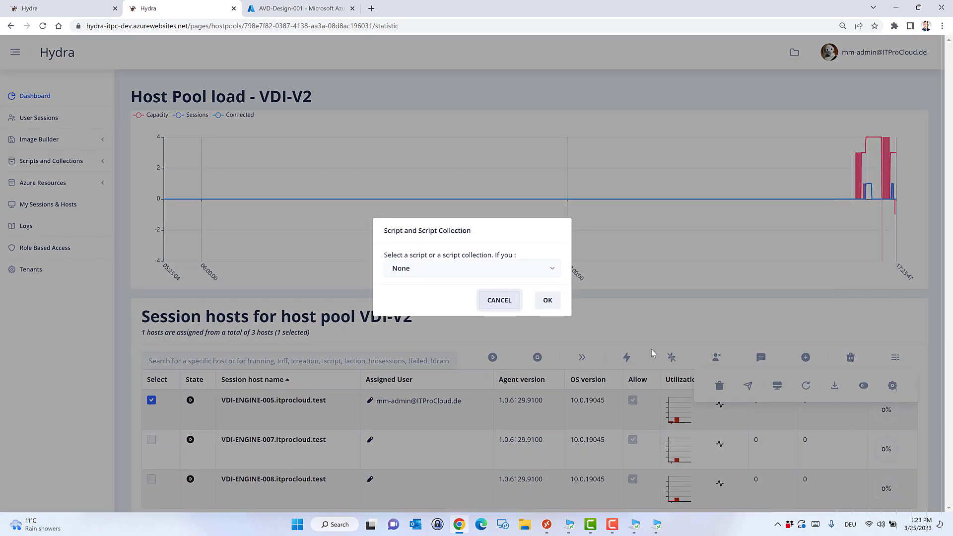
pyautogui.click(552, 270)
pyautogui.moveTo(558, 296); pyautogui.dragTo(560, 375)
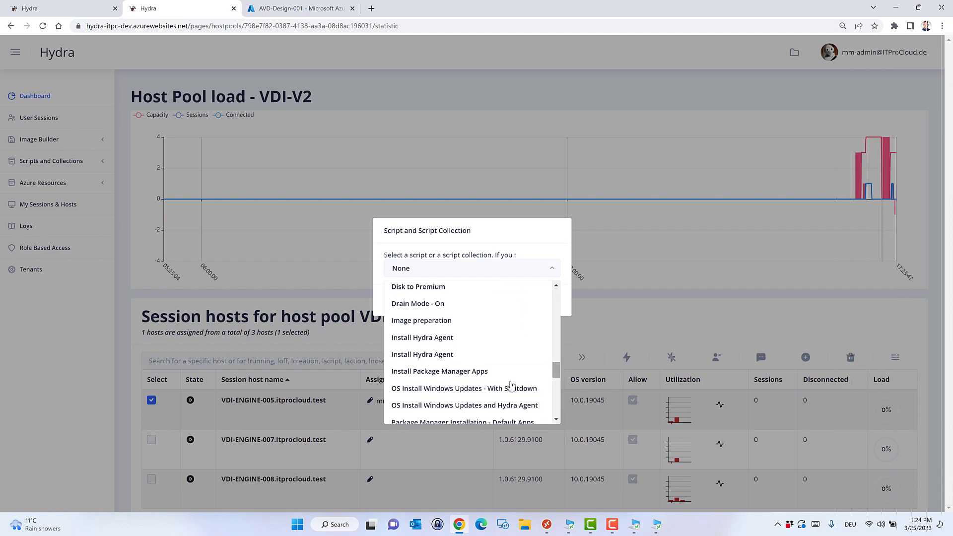
pyautogui.click(479, 375)
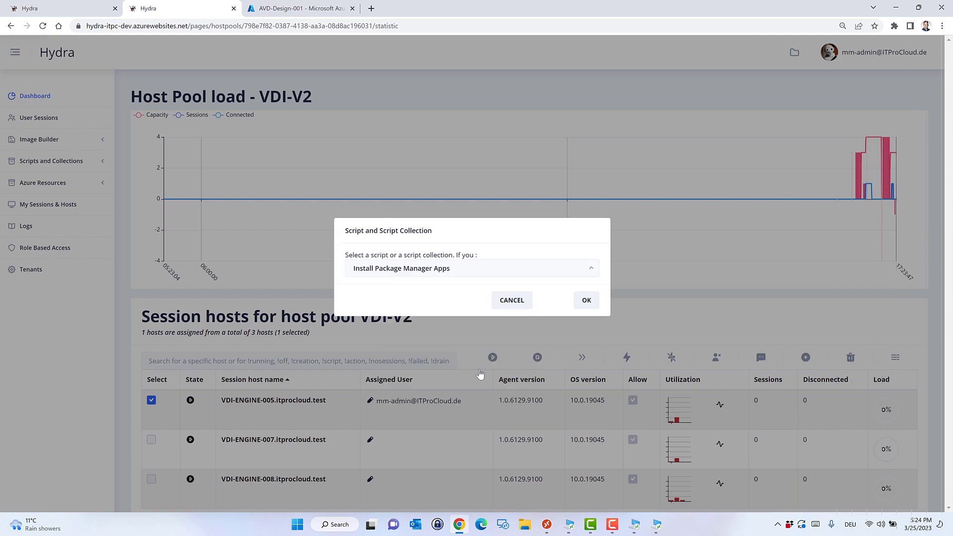
pyautogui.click(587, 301)
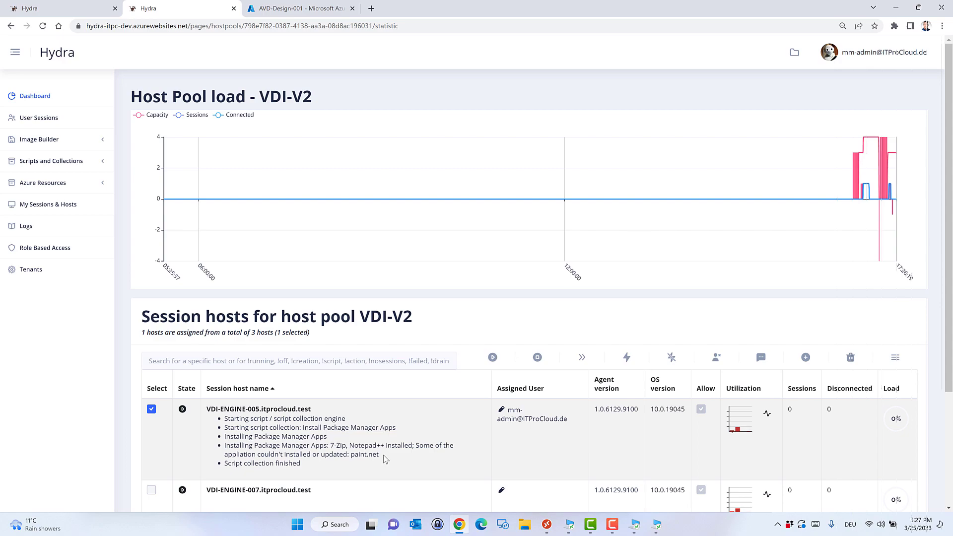
# Connect to 3D Desktop, confirm Notepad++ and 7-Zip appear in Start, then minimize back to Hydra.
pyautogui.click(546, 525)
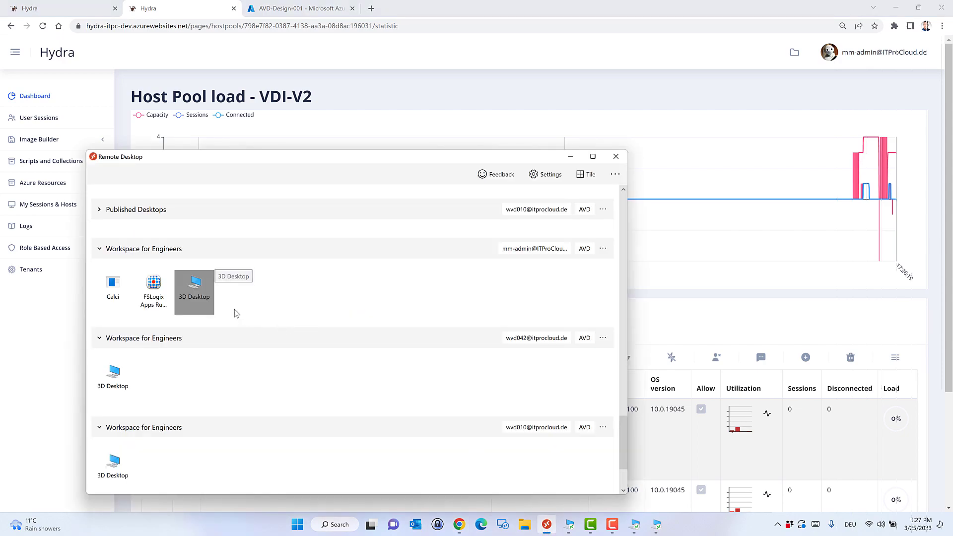
pyautogui.doubleClick(202, 294)
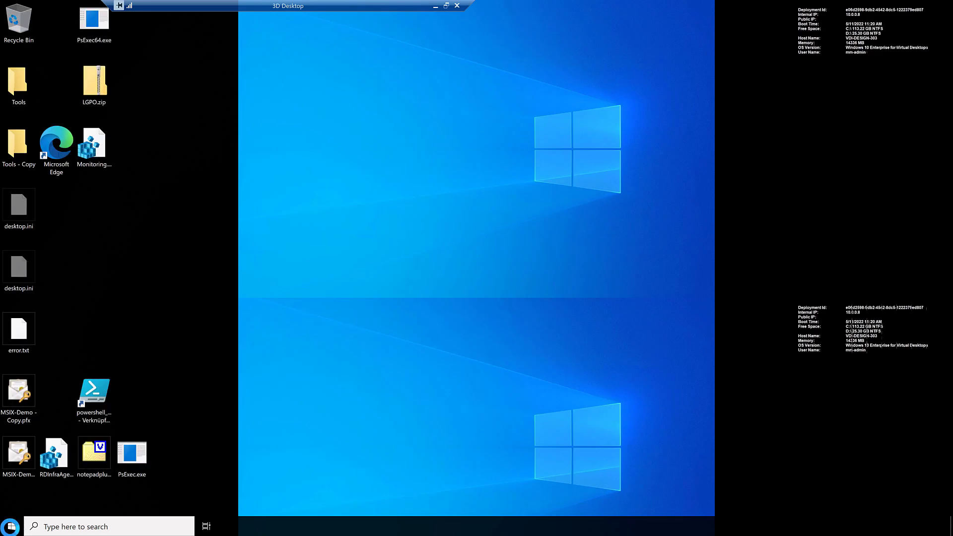
pyautogui.click(11, 526)
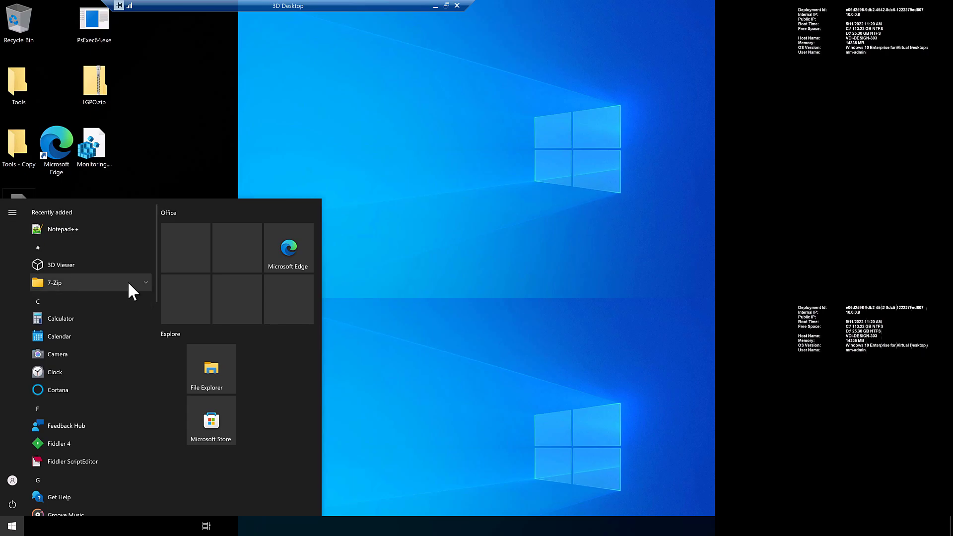
pyautogui.scroll(-4, 129, 283)
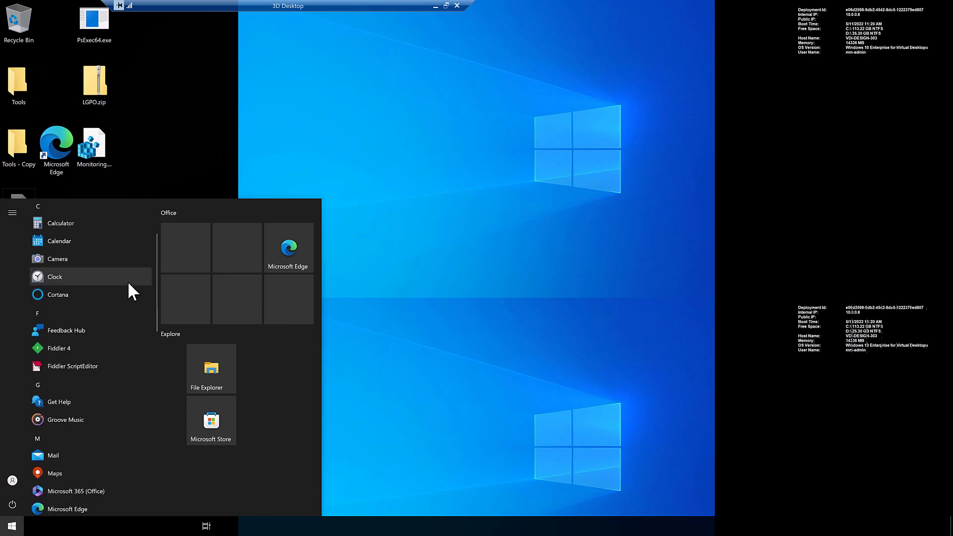
pyautogui.scroll(-4, 127, 281)
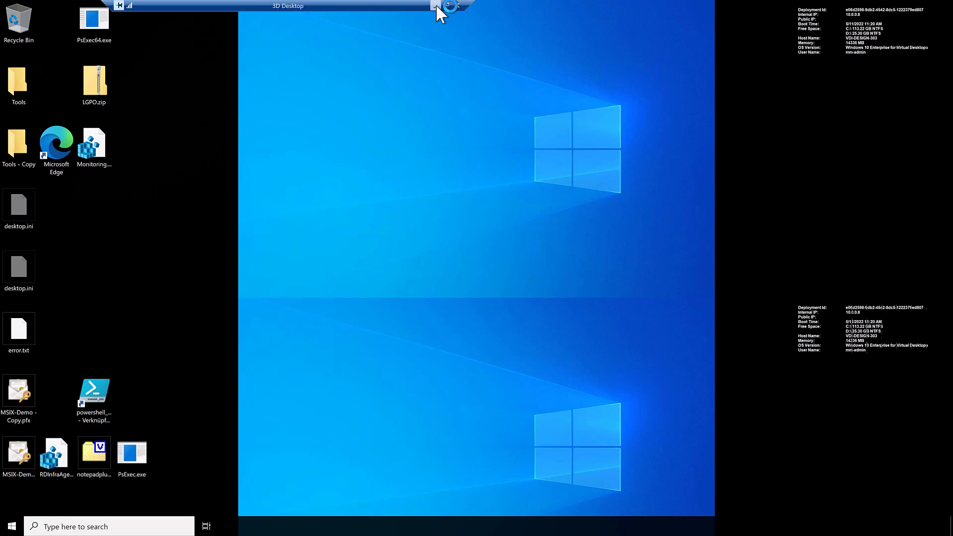
pyautogui.click(435, 5)
pyautogui.click(570, 157)
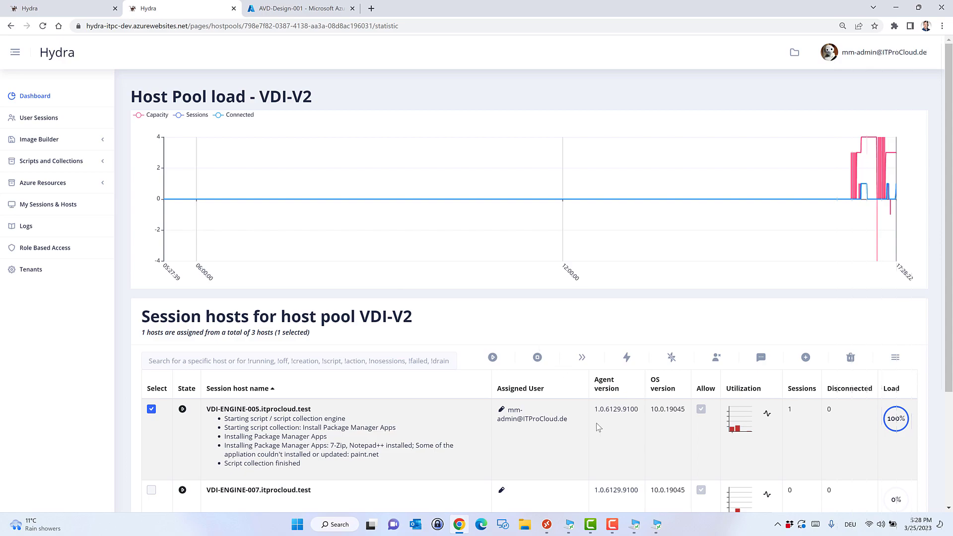
# In the Development VDI, browse the WVDAdmin and MSRDC-AVD-Client folders, returning to apps-2-install.
pyautogui.click(657, 525)
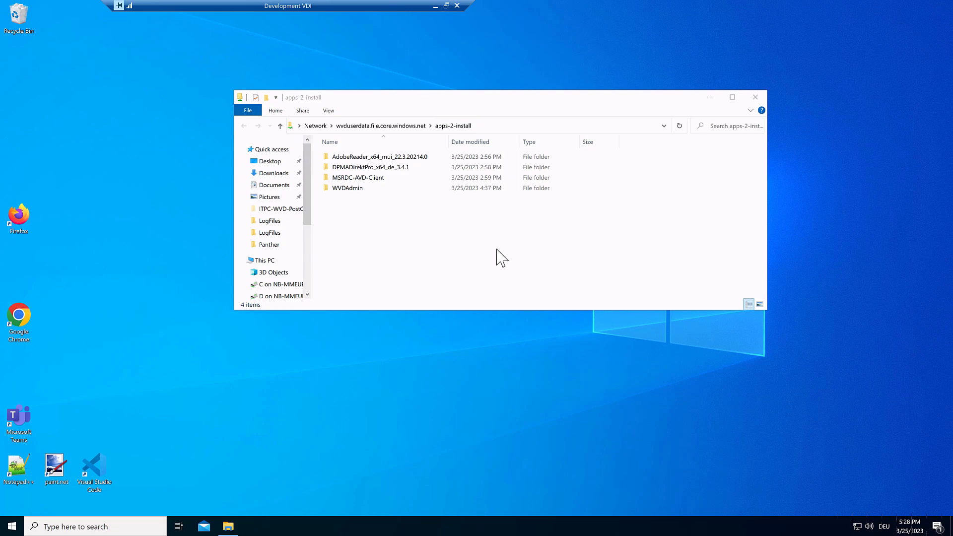
pyautogui.click(536, 126)
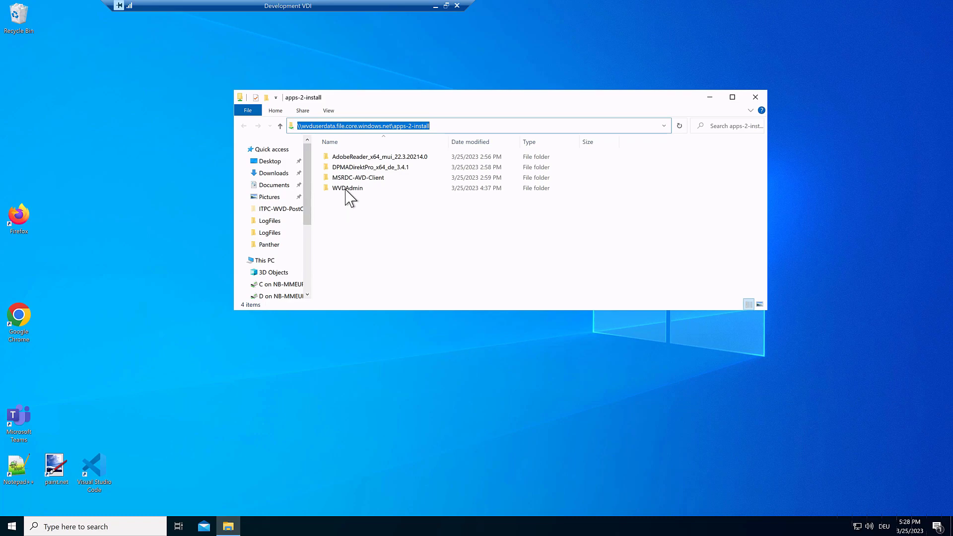
pyautogui.doubleClick(347, 188)
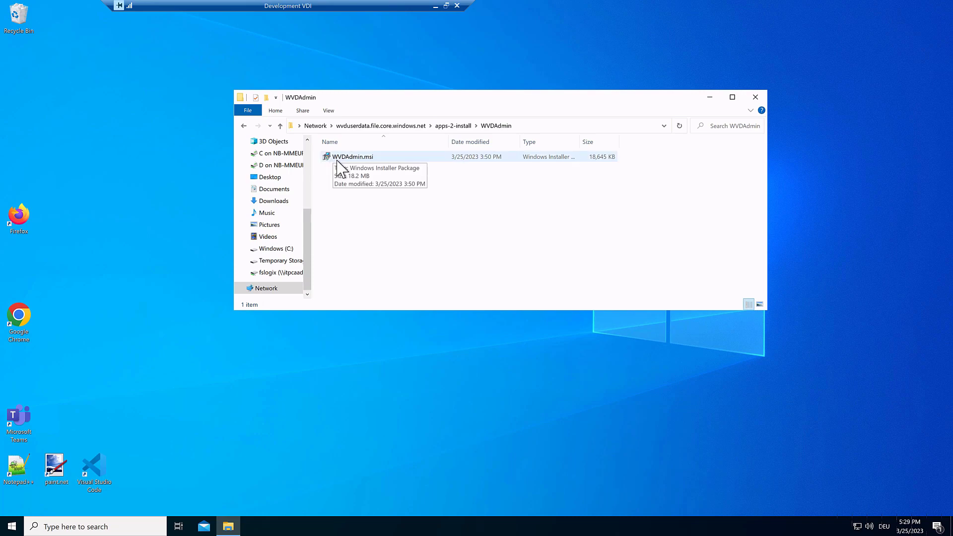
pyautogui.hotkey('alt', 'Left')
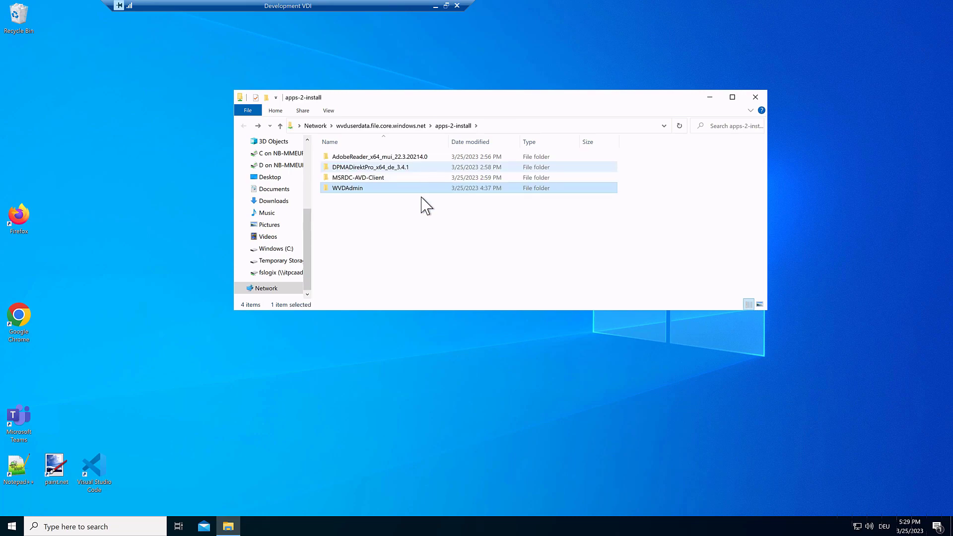
pyautogui.click(373, 179)
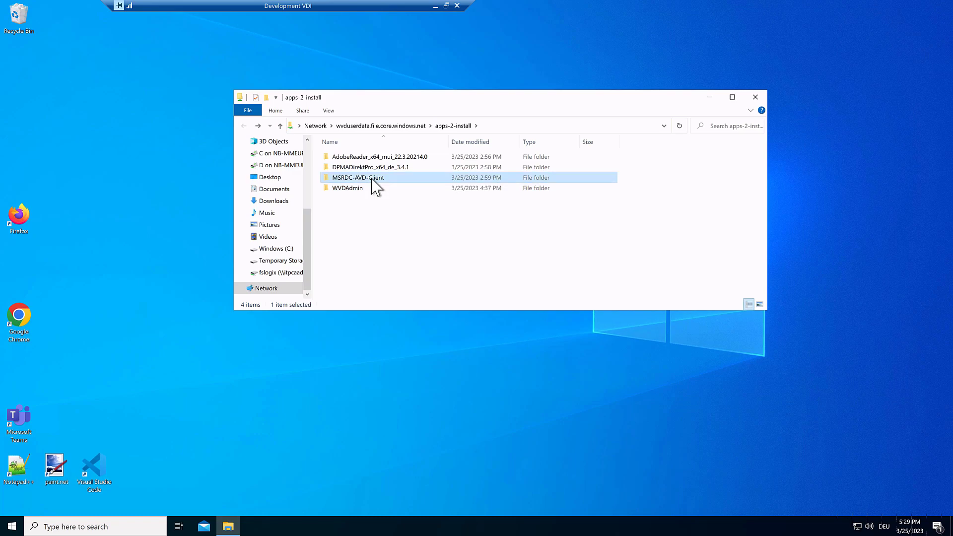
pyautogui.doubleClick(372, 179)
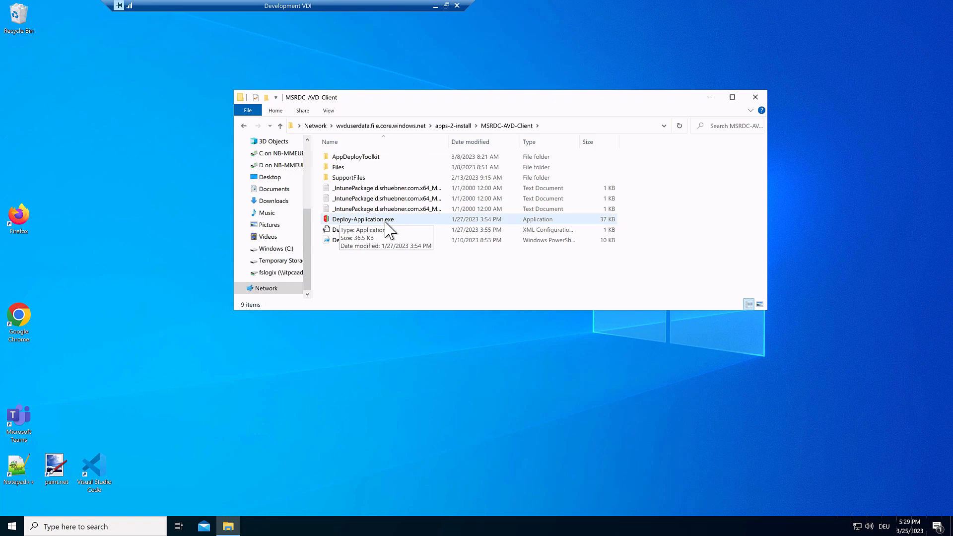
pyautogui.press('BackSpace')
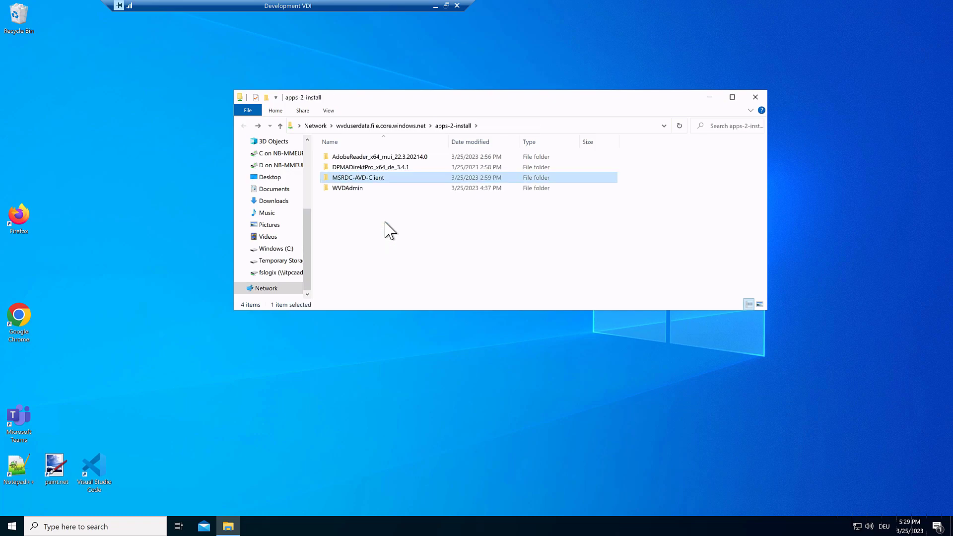
# Open the AdobeReader_x64_mui_22.3.20214.0 folder and copy Deploy-Application.exe's full path.
pyautogui.click(379, 158)
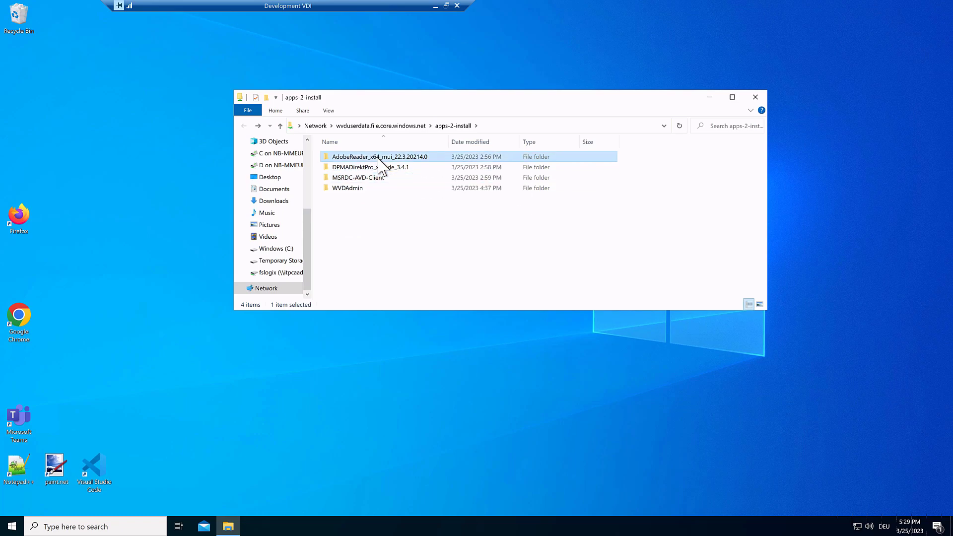
pyautogui.doubleClick(380, 158)
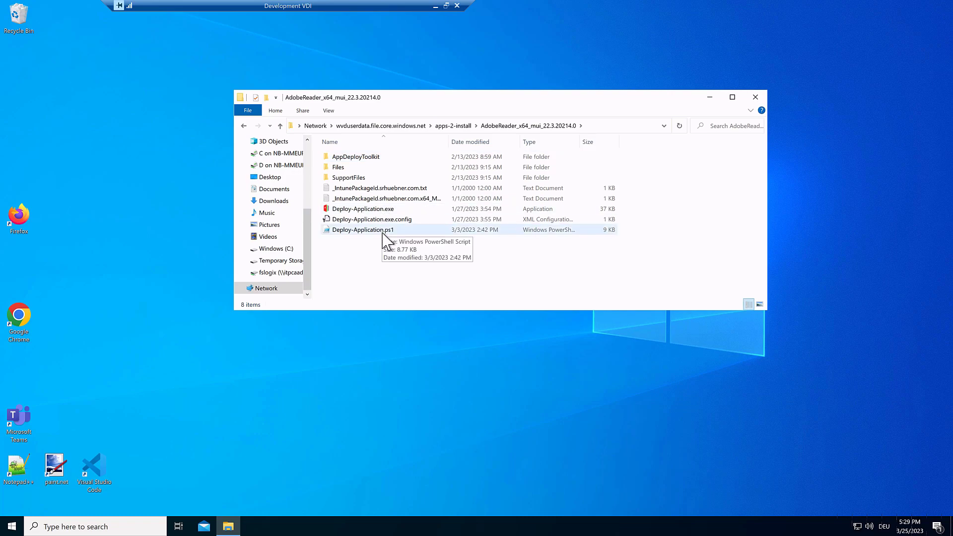
pyautogui.click(610, 130)
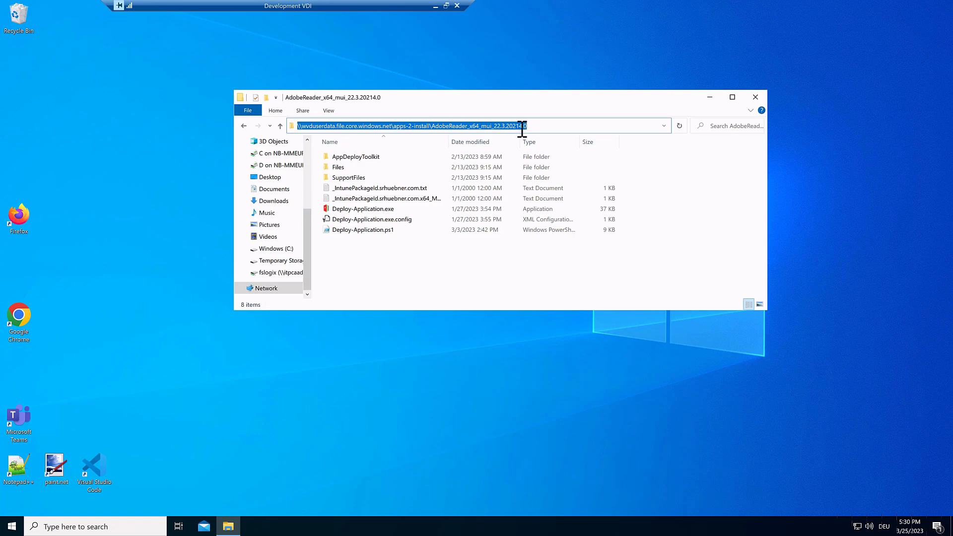
pyautogui.click(379, 213)
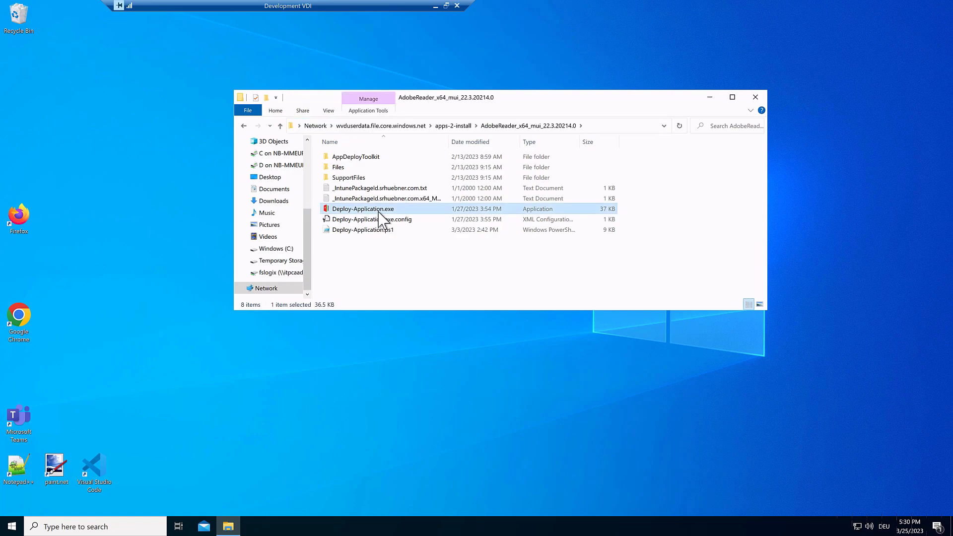
pyautogui.rightClick(381, 216)
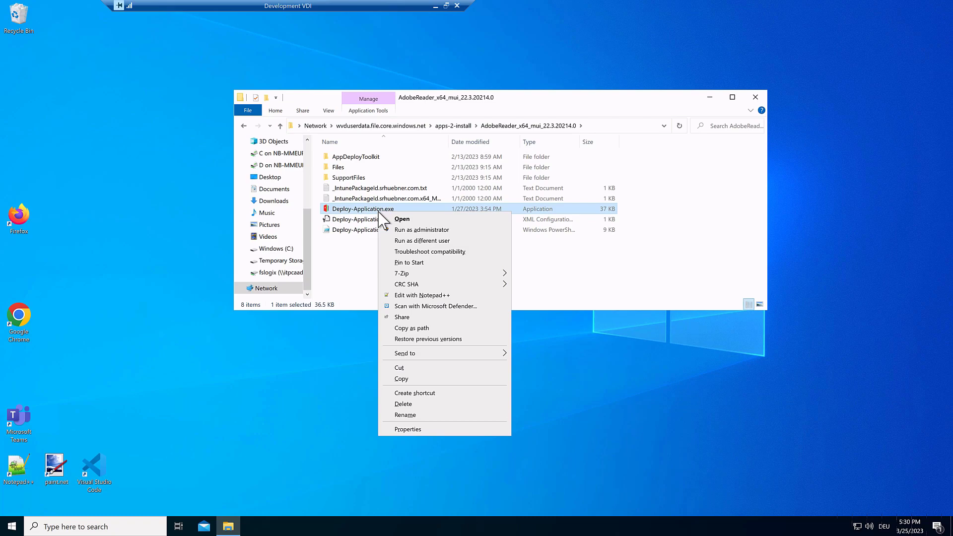
pyautogui.click(416, 329)
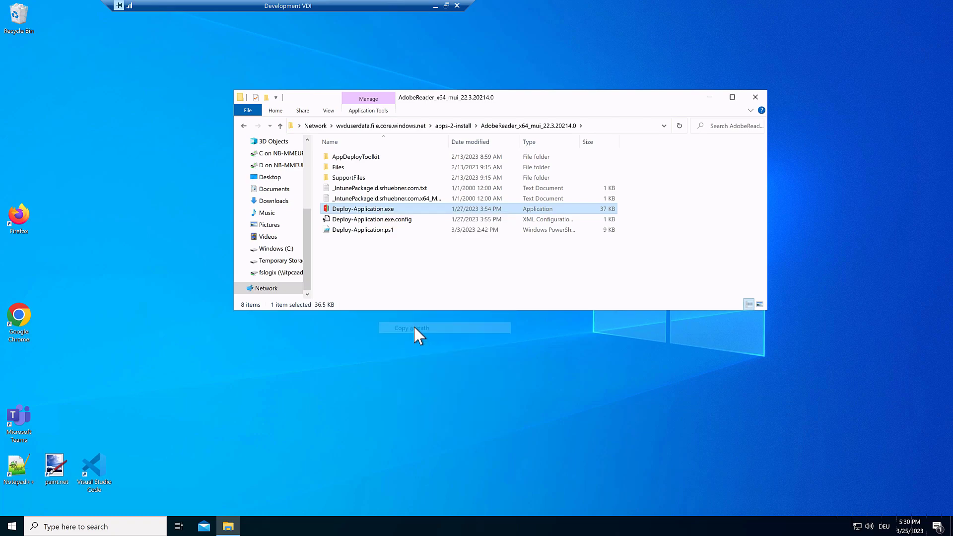
pyautogui.press('super+r')
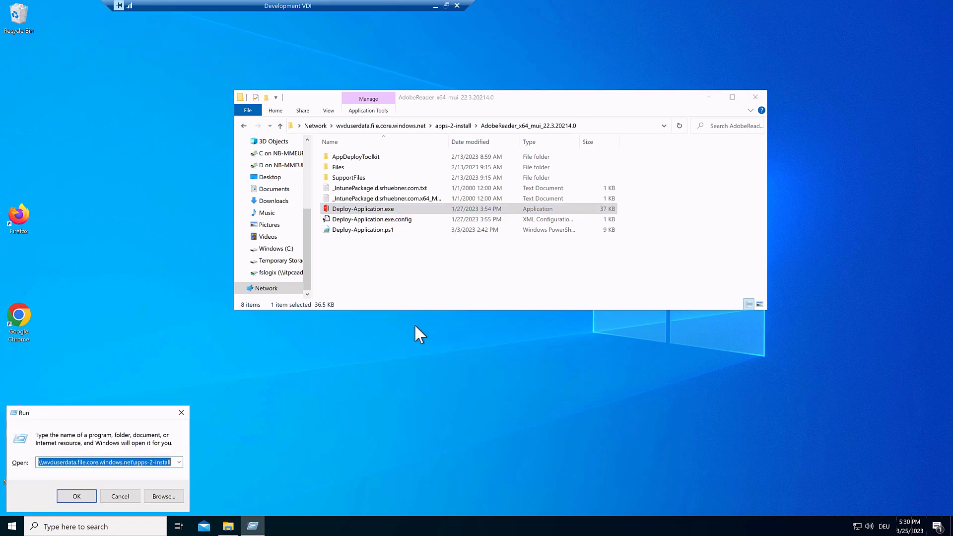
# In Notepad, compose the quoted Deploy-Application.exe path followed by INSTALL.
pyautogui.write('notepad')
pyautogui.press('Return')
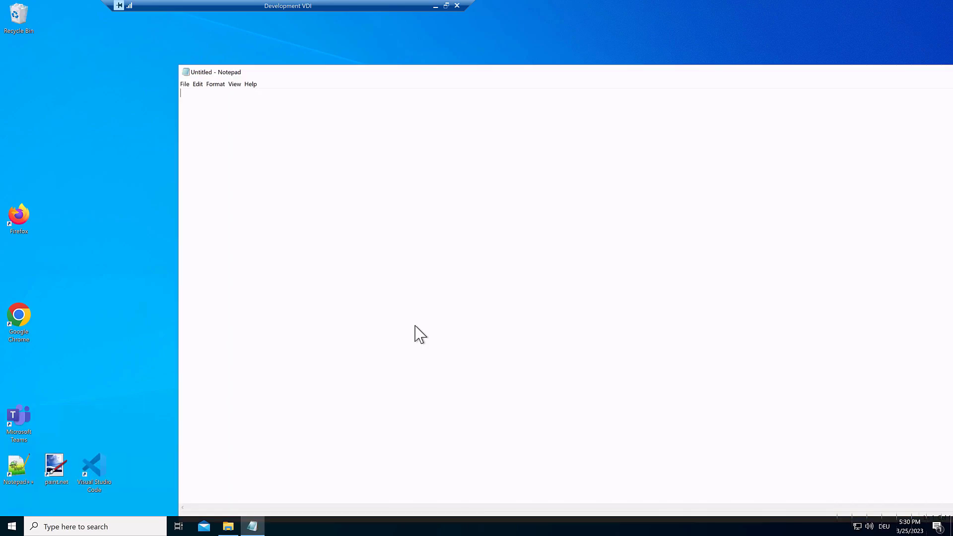
pyautogui.hotkey('ctrl', 'v')
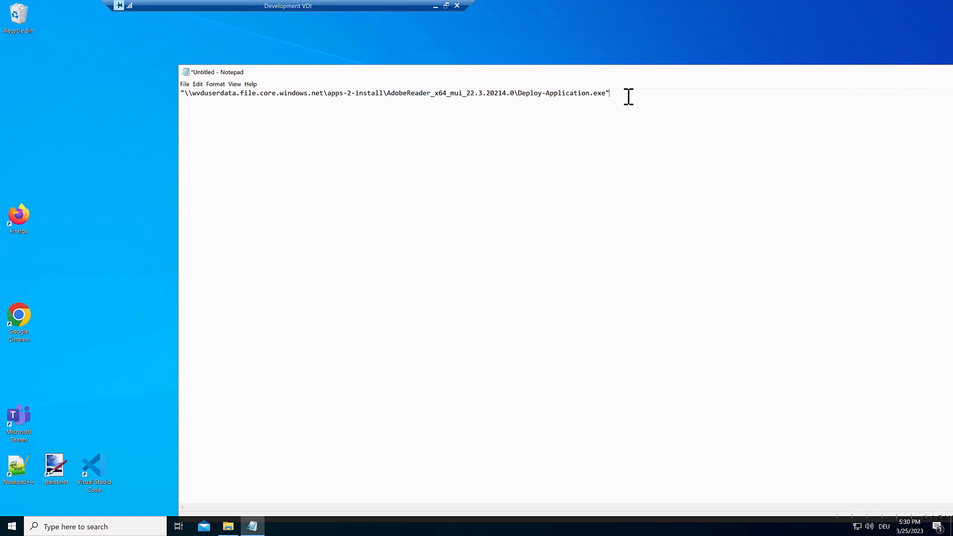
pyautogui.write('INSTALL')
# Close Notepad without saving and minimize the remote session to reach Hydra.
pyautogui.moveTo(465, 78); pyautogui.dragTo(38, 94)
pyautogui.hotkey('alt', 'space')
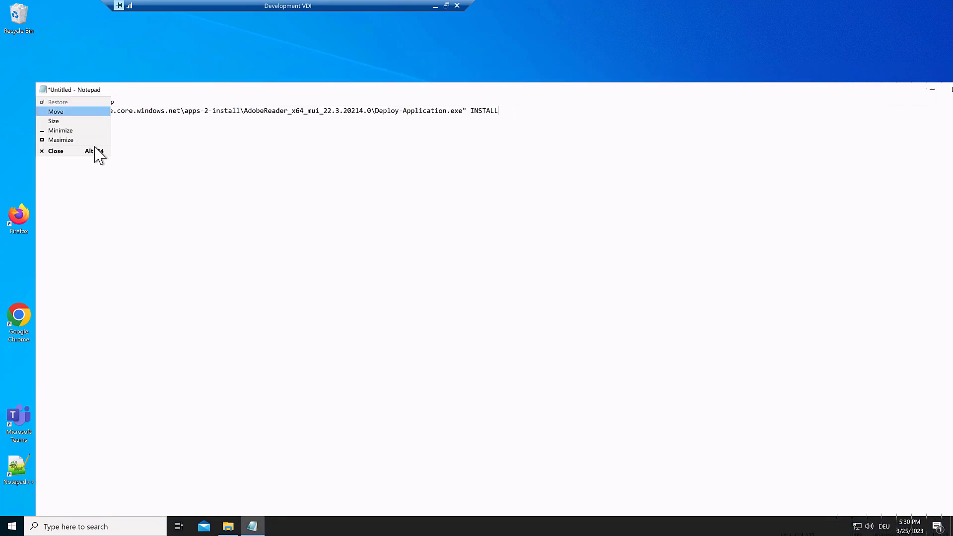
pyautogui.click(96, 150)
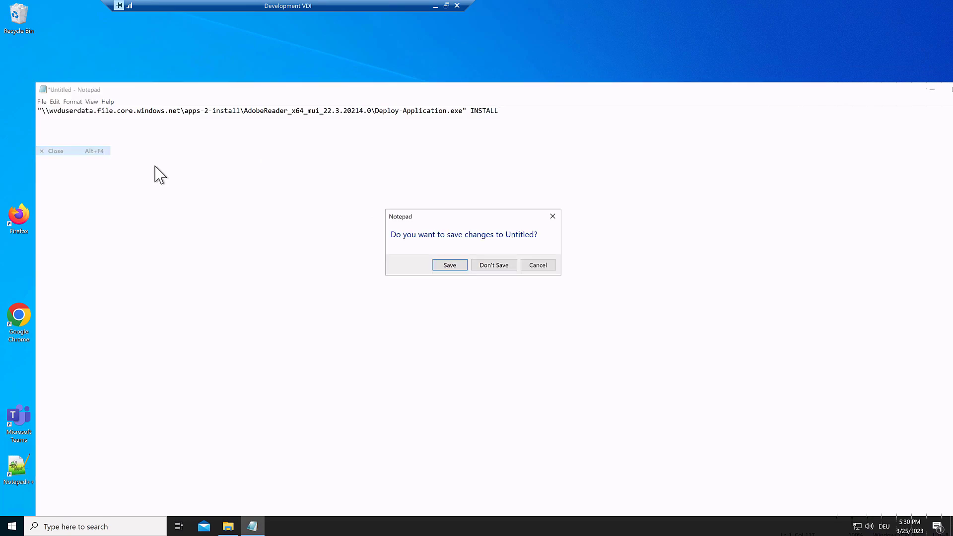
pyautogui.click(493, 267)
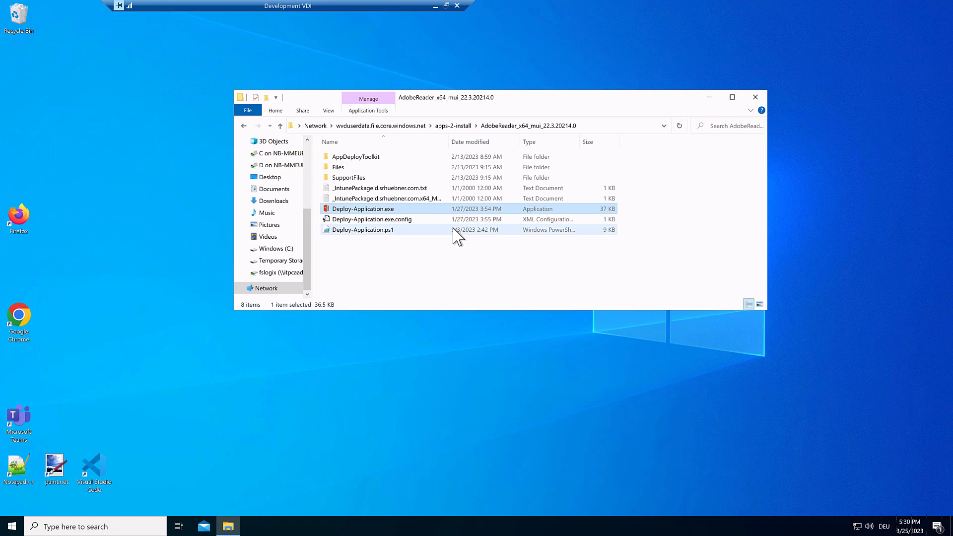
pyautogui.click(434, 6)
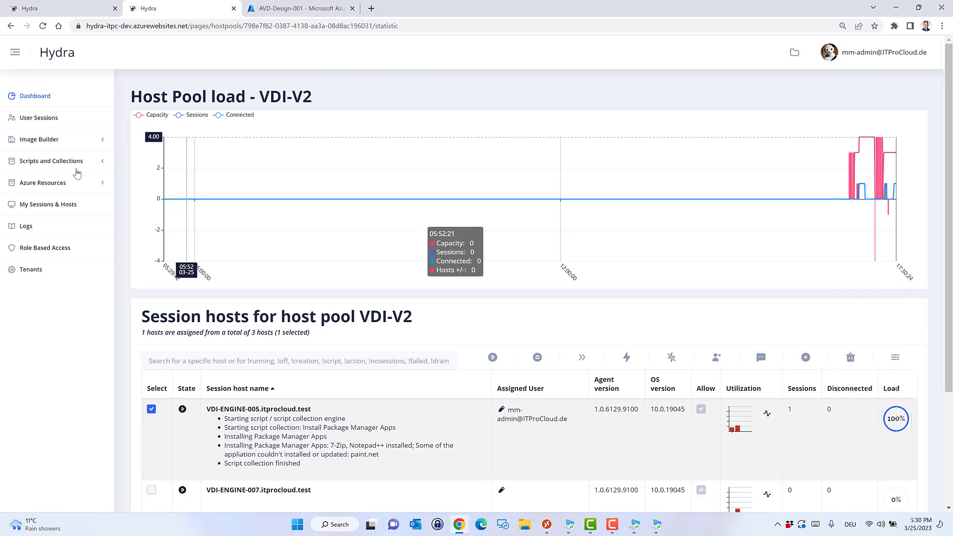
# Expand Scripts and Collections, open the Scripts list and scroll to the AppInstaller entries.
pyautogui.click(101, 164)
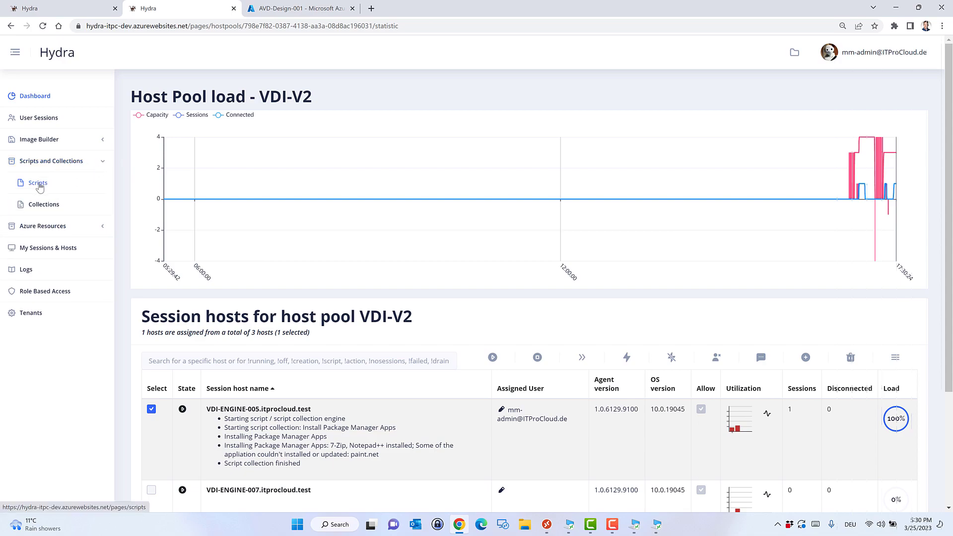
pyautogui.click(38, 183)
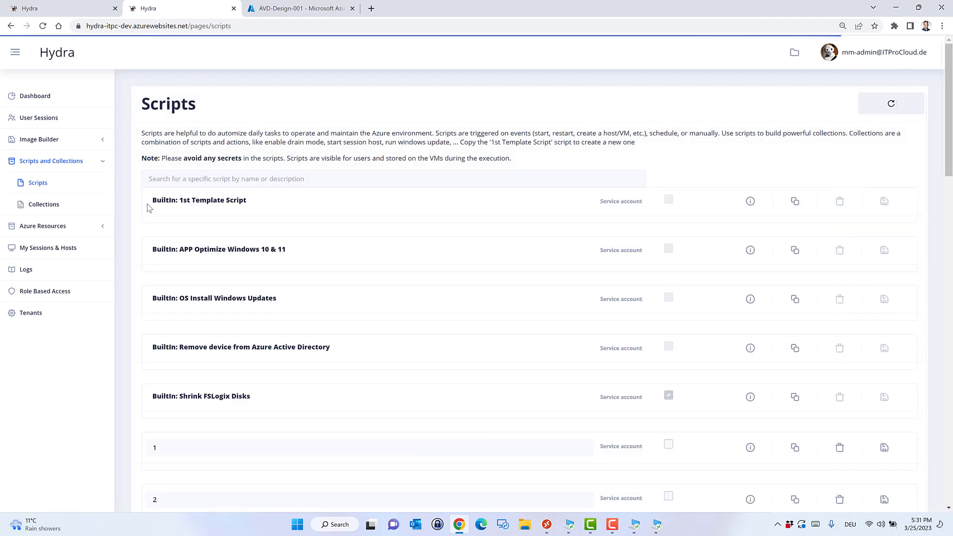
pyautogui.scroll(-5, 137, 208)
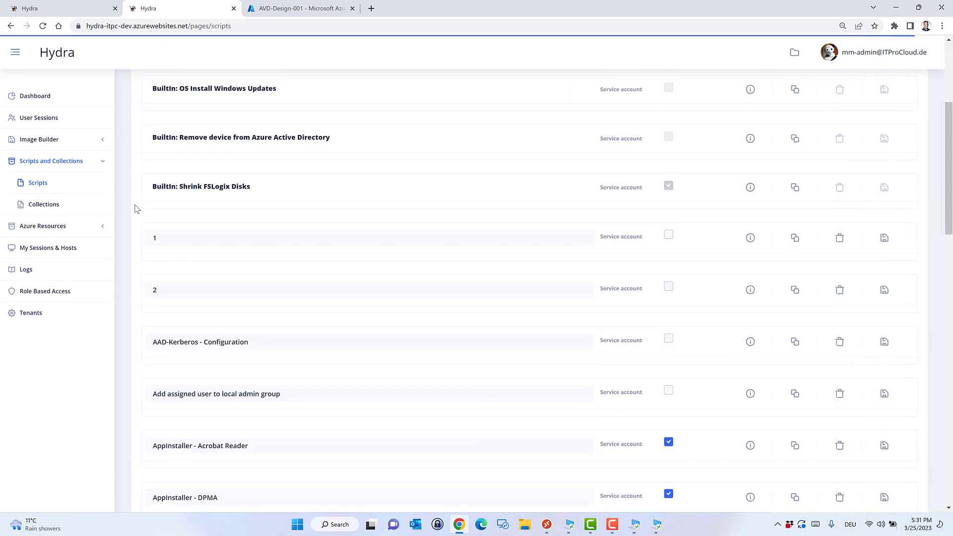
pyautogui.scroll(-4, 137, 209)
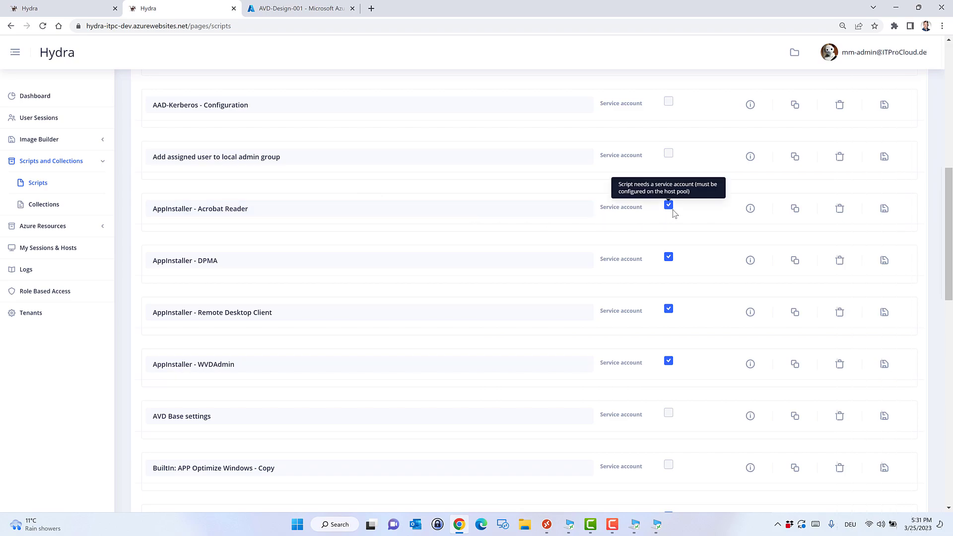
# Expand the AppInstaller - Acrobat Reader script to show its description and code.
pyautogui.click(751, 209)
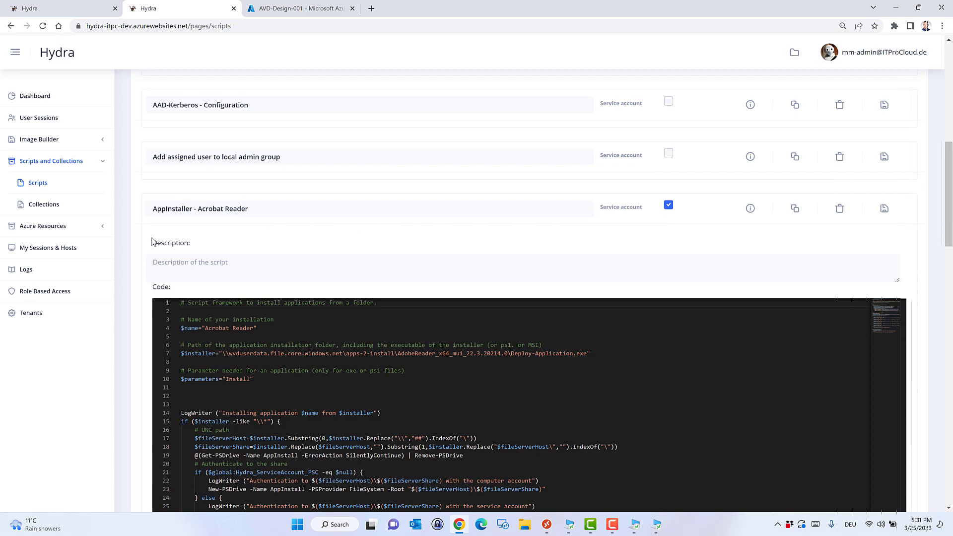
pyautogui.scroll(-2, 128, 245)
pyautogui.scroll(-1, 126, 246)
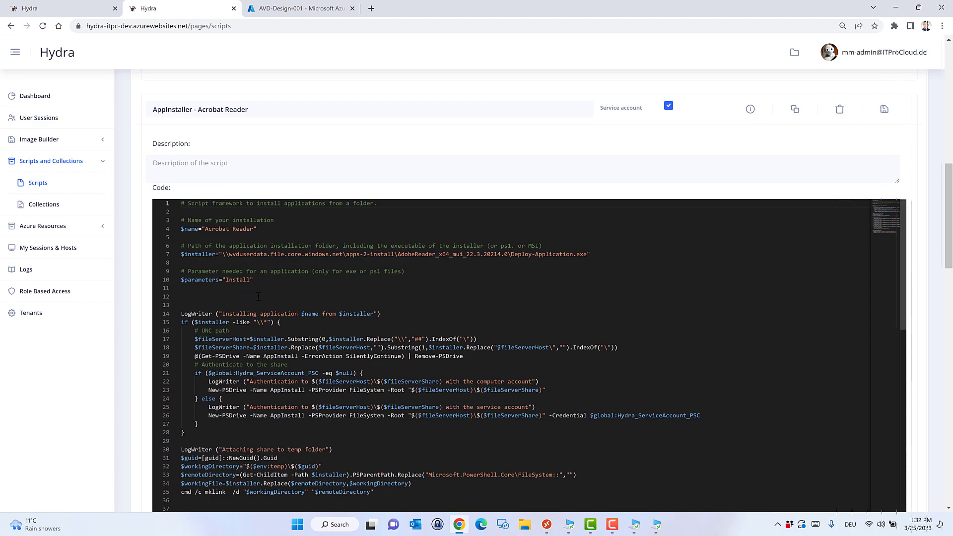
# Highlight the name, installer and parameter lines 4–10, then the $installer path on line 7.
pyautogui.moveTo(265, 285); pyautogui.dragTo(189, 229)
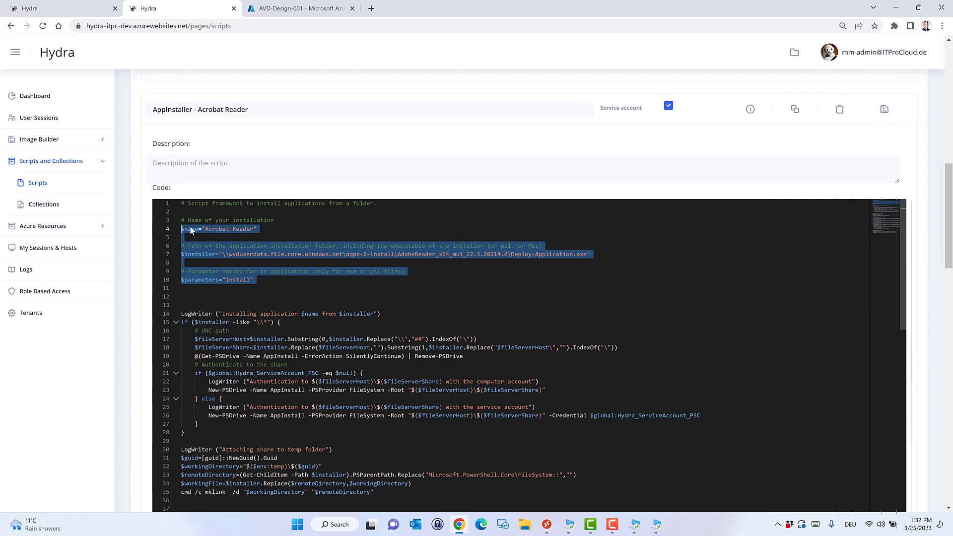
pyautogui.click(218, 231)
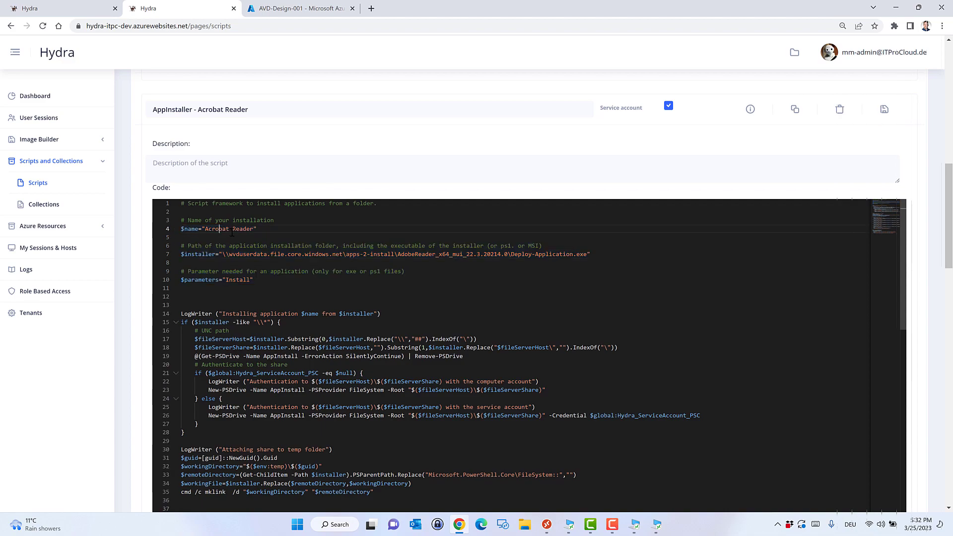
pyautogui.click(297, 234)
pyautogui.moveTo(219, 254); pyautogui.dragTo(597, 254)
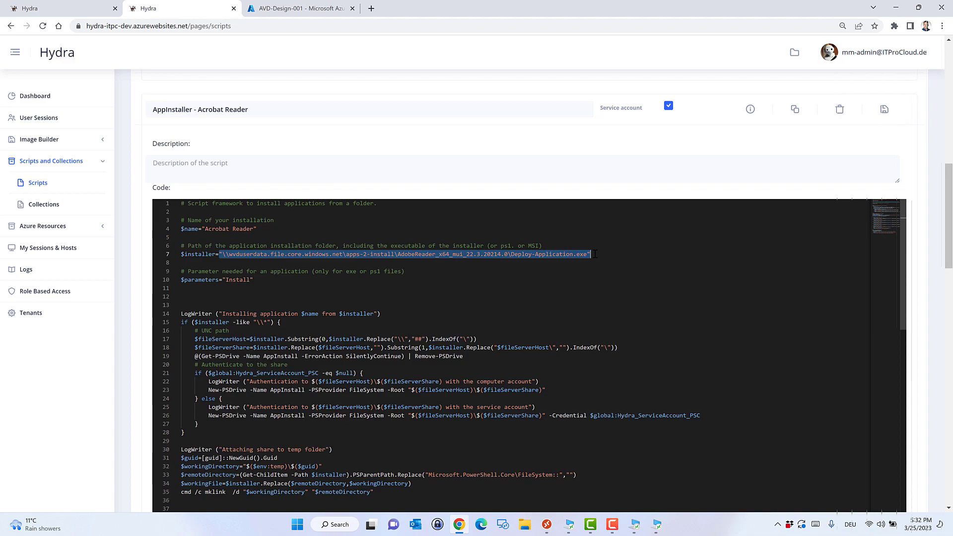
pyautogui.click(595, 254)
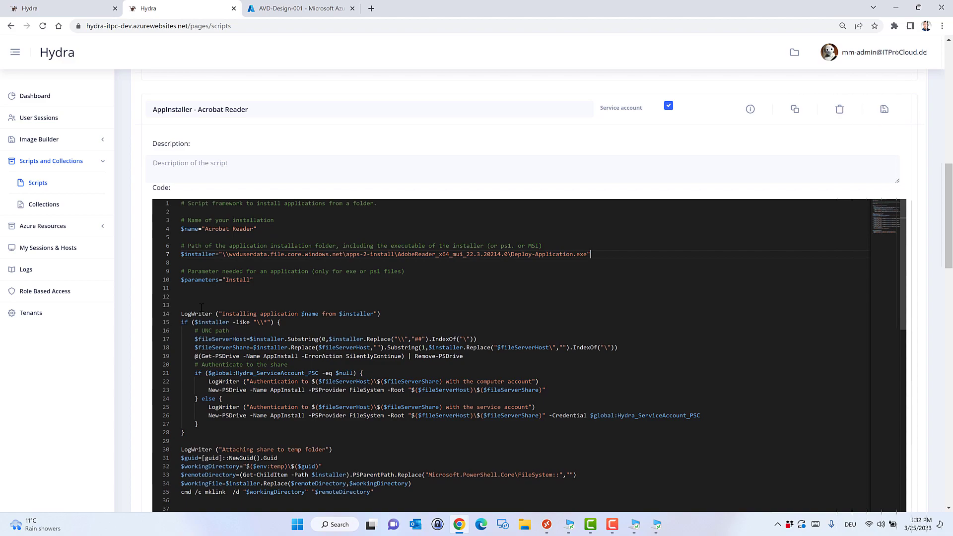
# Review the Acrobat Reader script code, then save the script to the database.
pyautogui.scroll(-3, 276, 397)
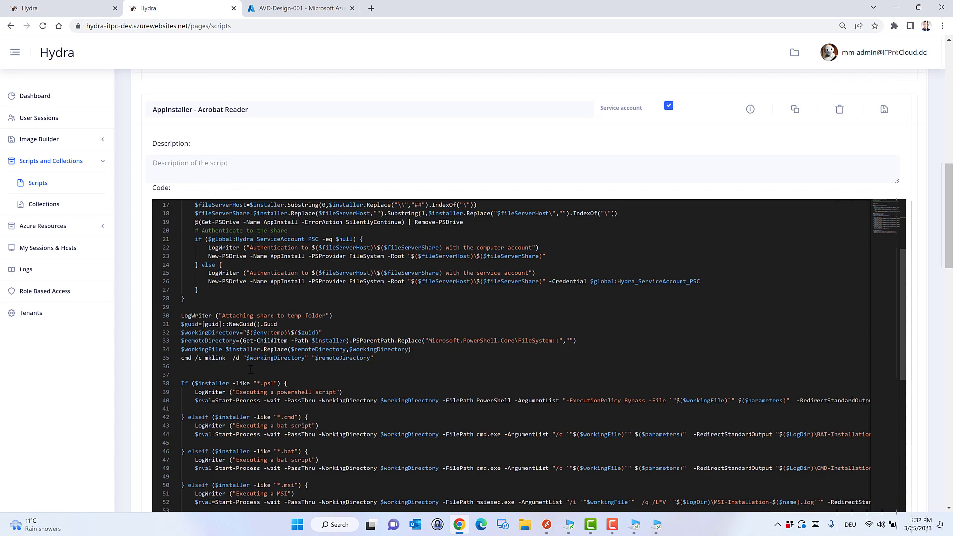
pyautogui.scroll(-1, 257, 309)
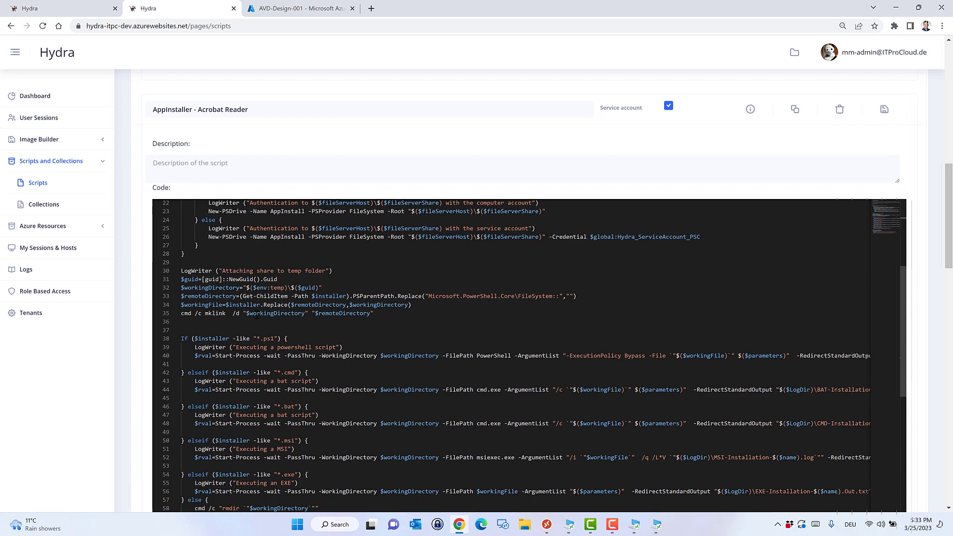
pyautogui.scroll(4, 309, 305)
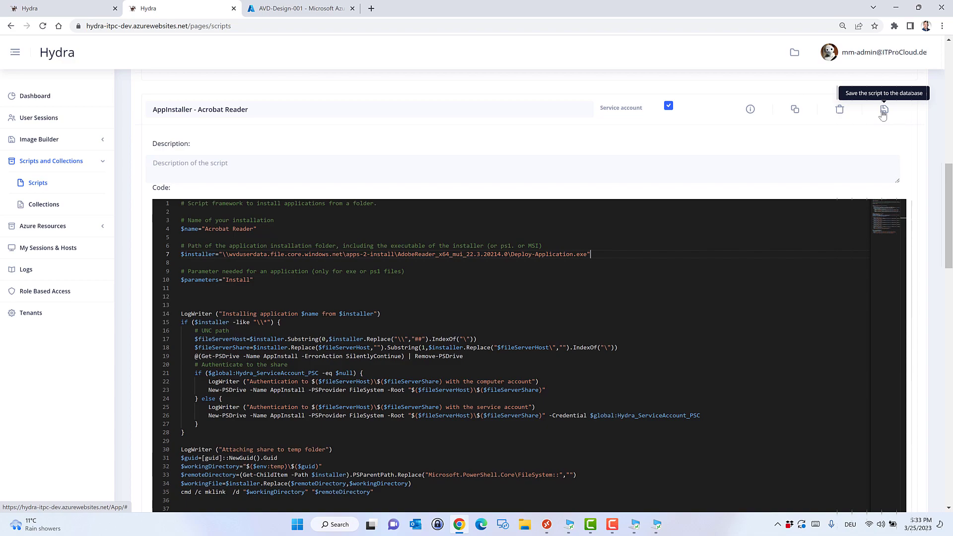
pyautogui.click(882, 114)
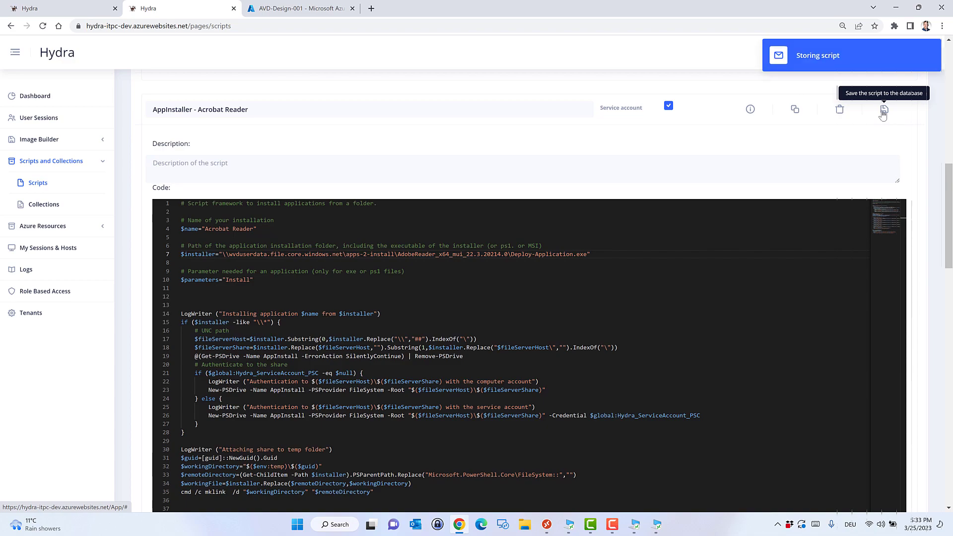
# Collapse Acrobat Reader, expand the AppInstaller - WVDAdmin script with its WVDAdmin.msi installer, and save it.
pyautogui.click(750, 113)
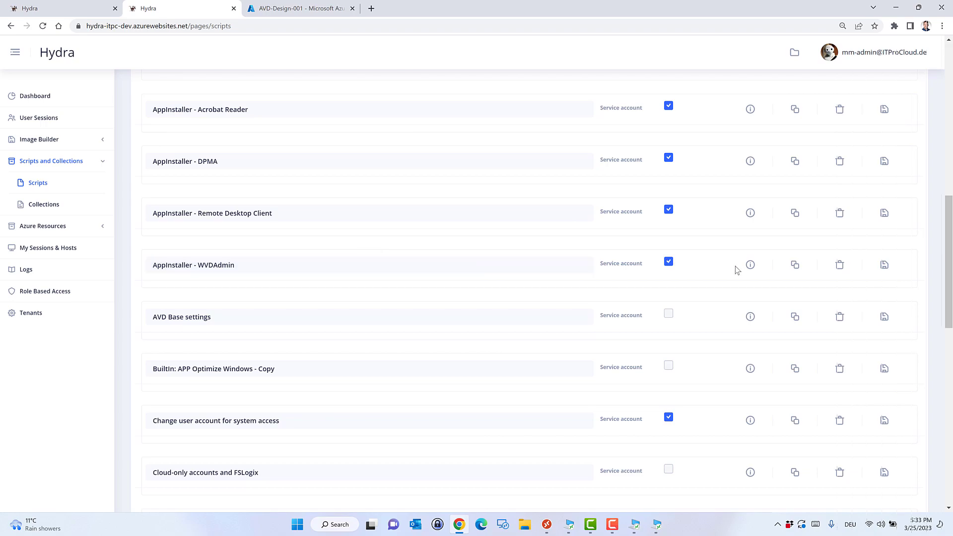
pyautogui.click(750, 265)
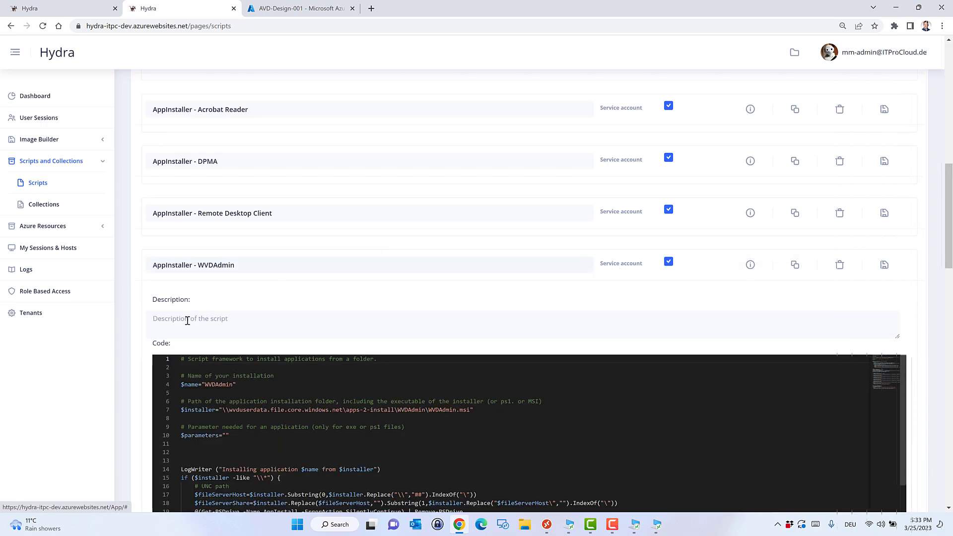
pyautogui.scroll(-3, 146, 330)
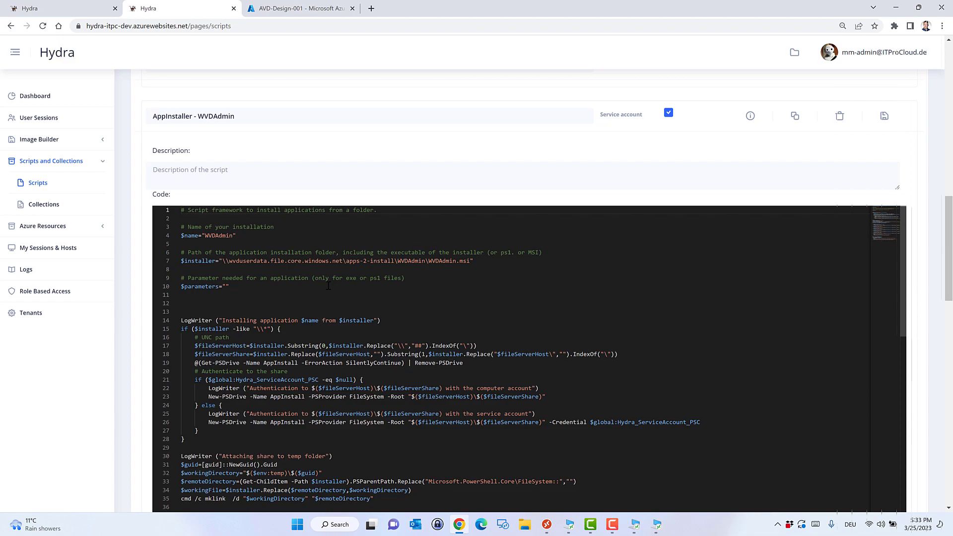
pyautogui.click(886, 119)
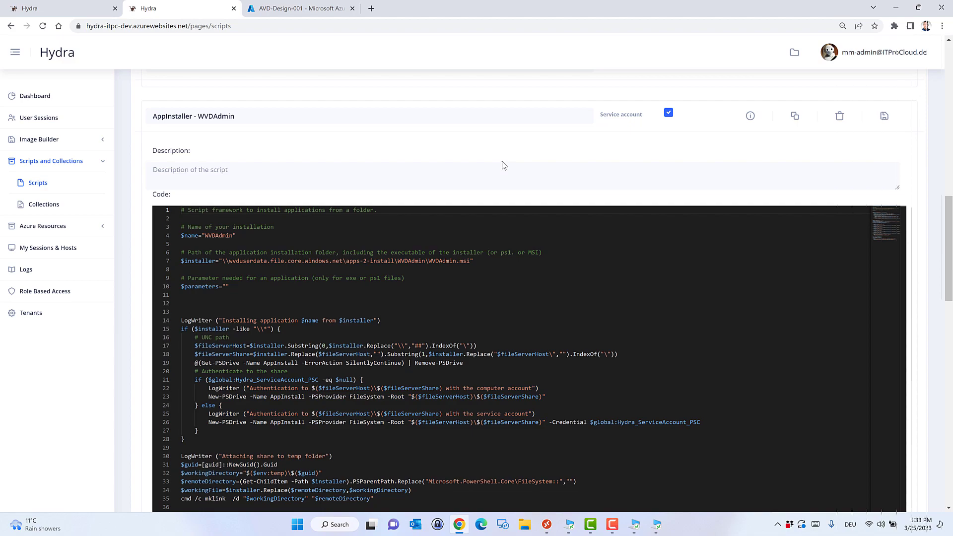
# Go to the script Collections list and scroll down to Install Package Manager Apps.
pyautogui.click(63, 208)
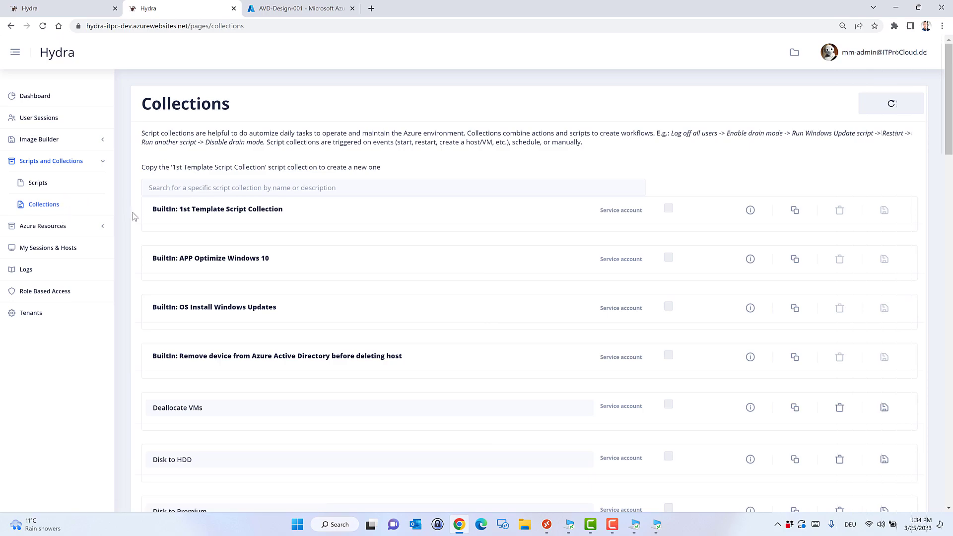
pyautogui.scroll(-3, 132, 213)
pyautogui.scroll(-5, 132, 212)
pyautogui.scroll(-3, 132, 212)
pyautogui.scroll(-1, 133, 212)
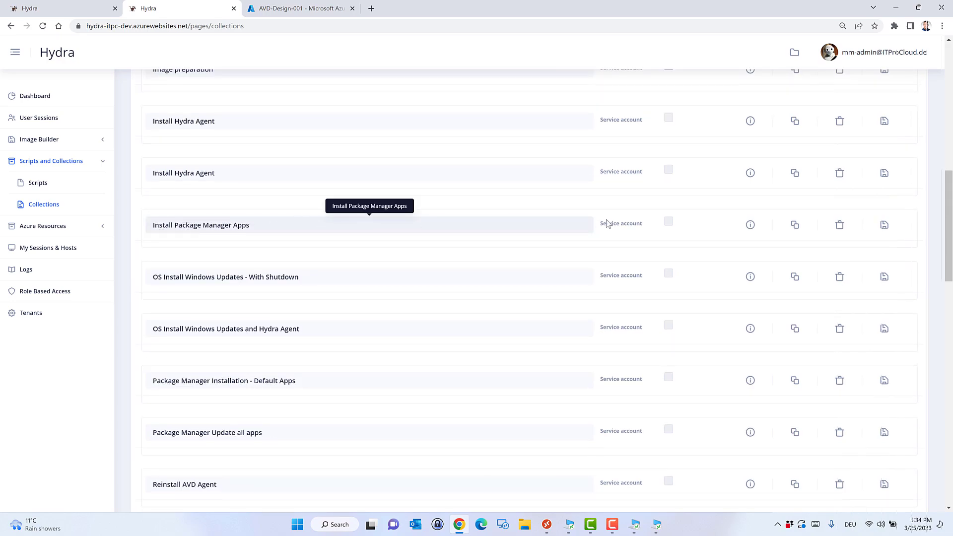
# Add AppInstaller steps for Acrobat Reader and Remote Desktop Client after PM - Install Apps.
pyautogui.click(750, 227)
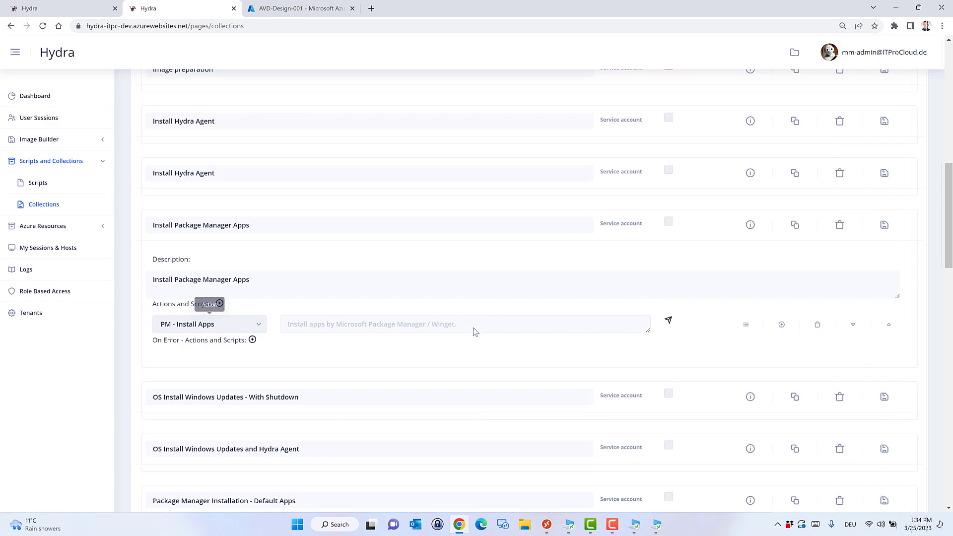
pyautogui.click(780, 325)
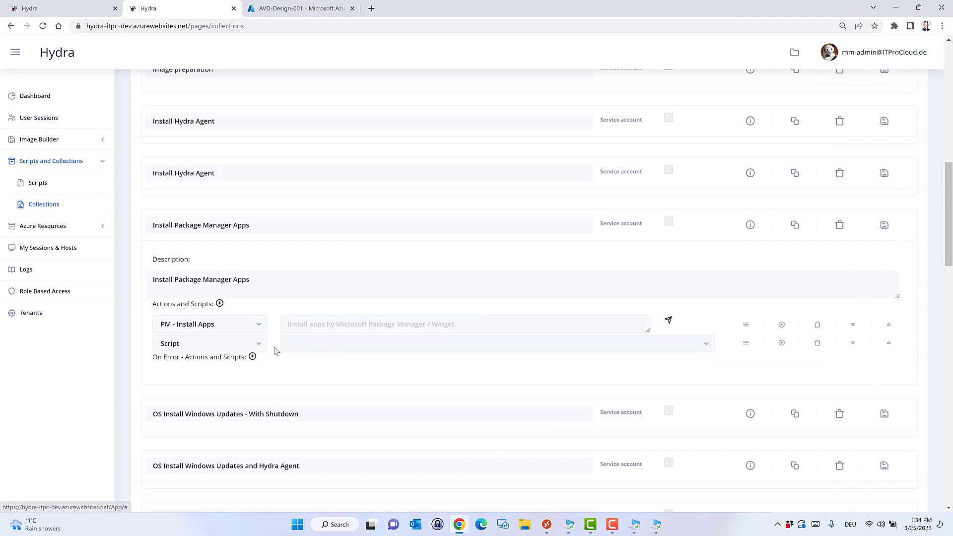
pyautogui.click(351, 347)
pyautogui.scroll(-3, 419, 397)
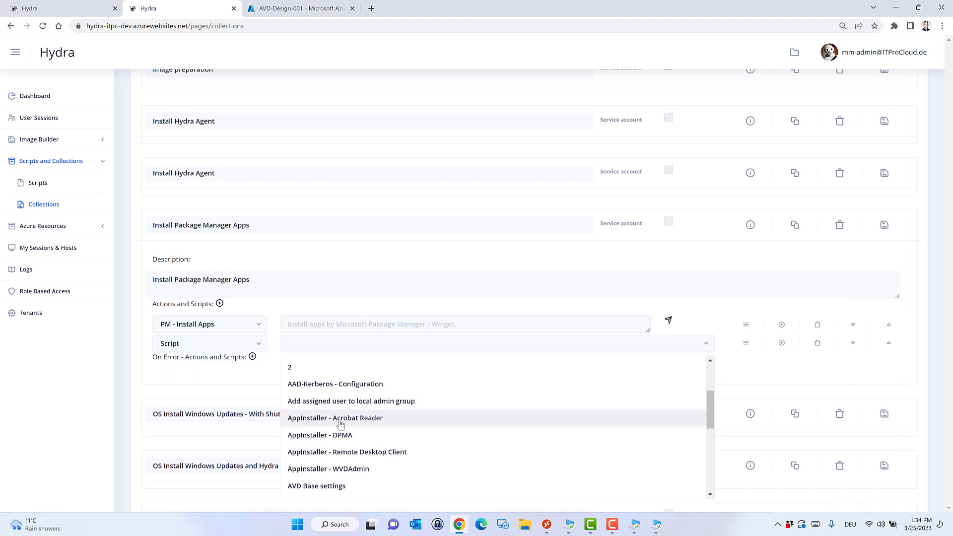
pyautogui.click(340, 423)
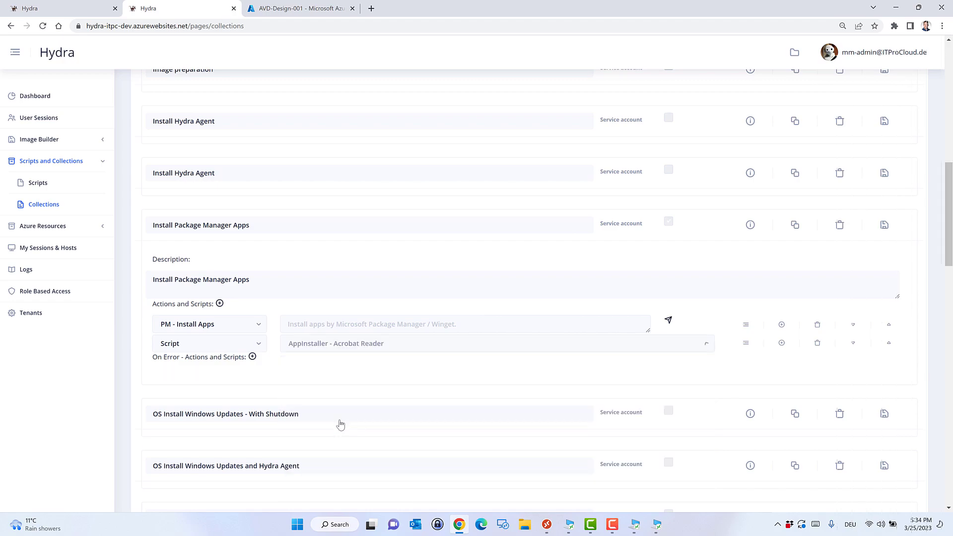
pyautogui.click(782, 344)
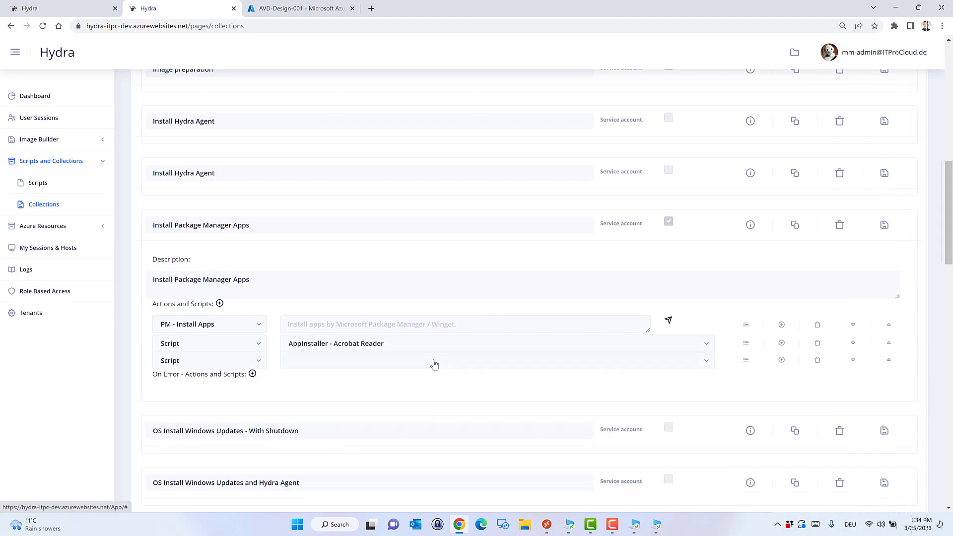
pyautogui.click(311, 361)
pyautogui.scroll(-1, 383, 304)
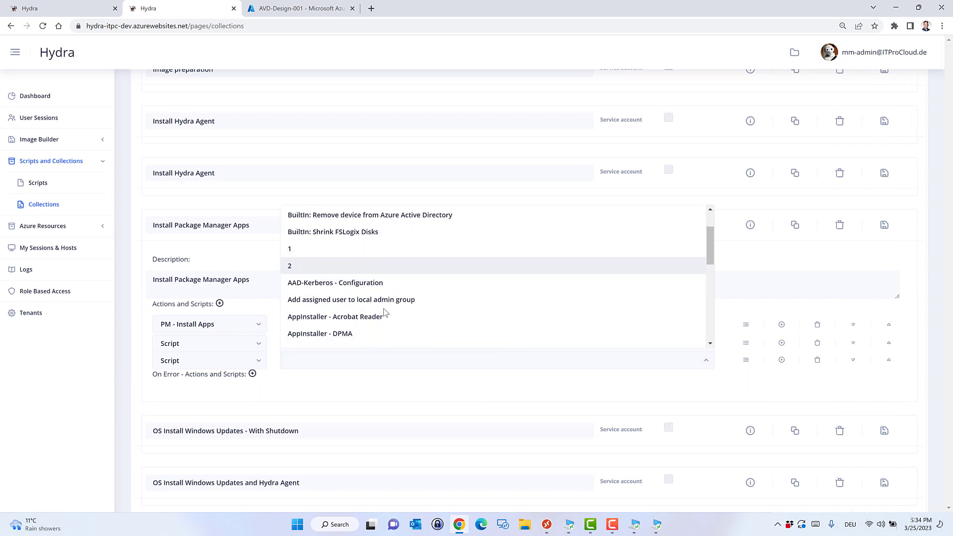
pyautogui.scroll(-3, 371, 328)
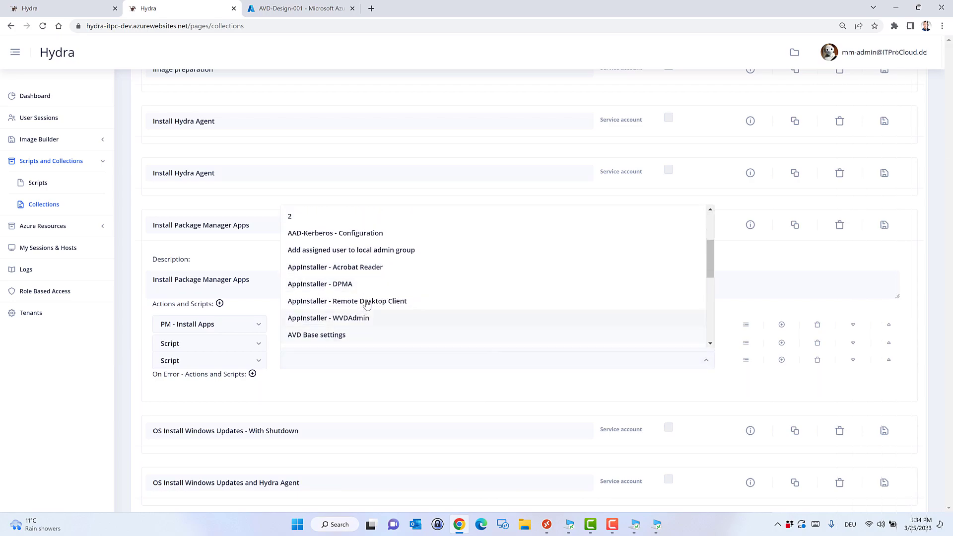
pyautogui.click(369, 302)
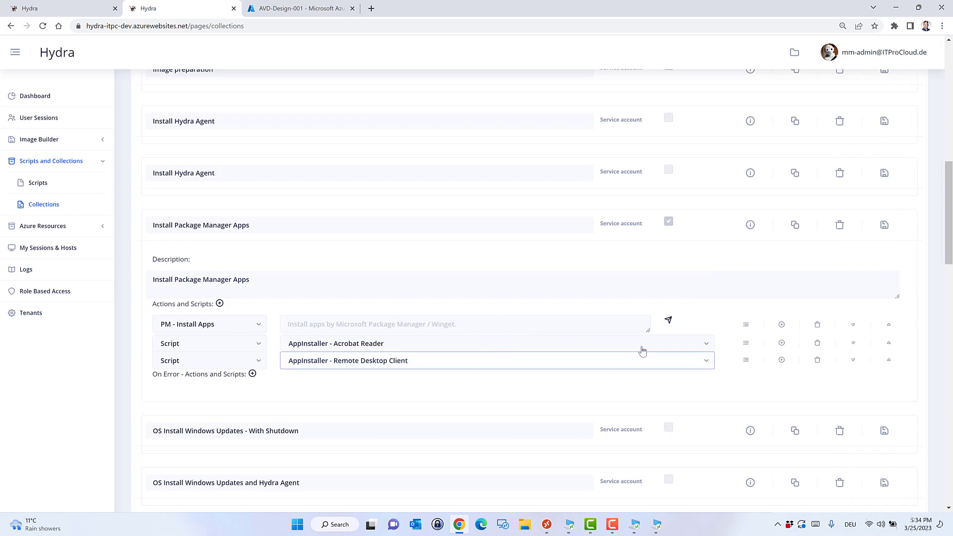
# Add DPMA and WVDAdmin installer steps, then save the Install Package Manager Apps collection.
pyautogui.click(781, 360)
pyautogui.click(373, 379)
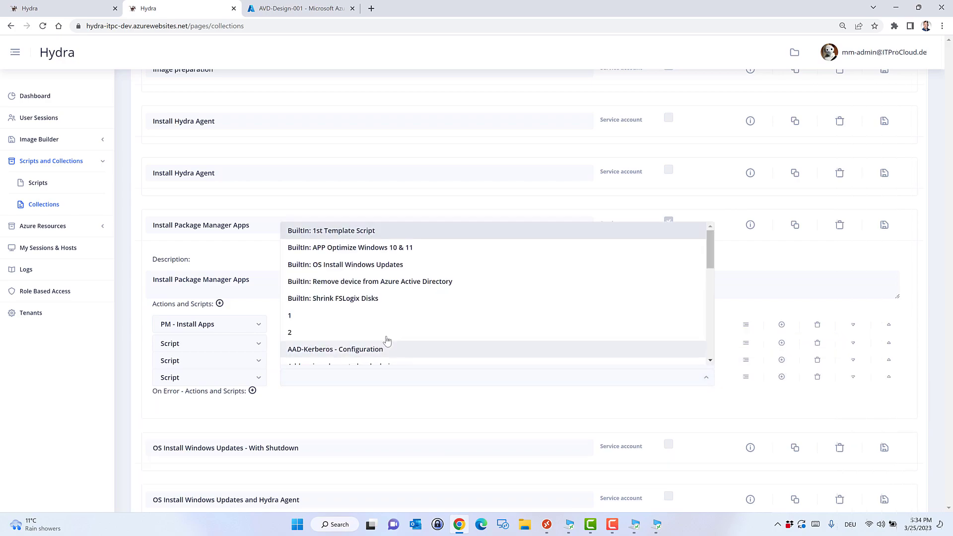
pyautogui.scroll(-1, 386, 340)
pyautogui.scroll(-4, 388, 340)
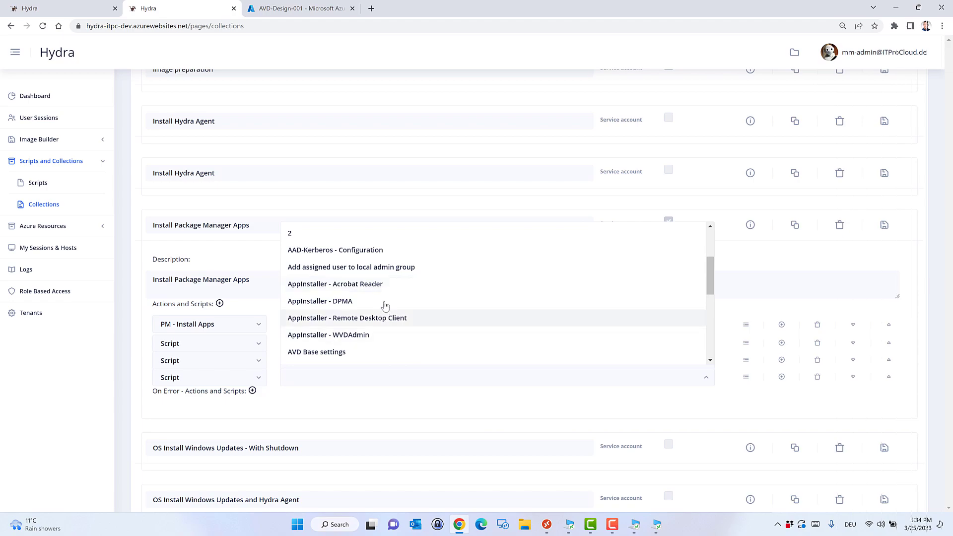
pyautogui.click(385, 303)
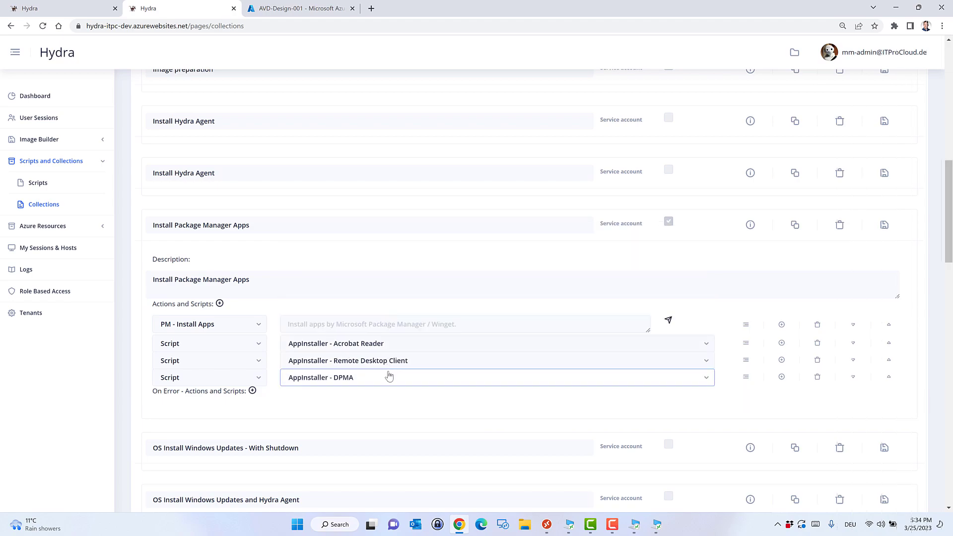
pyautogui.click(782, 376)
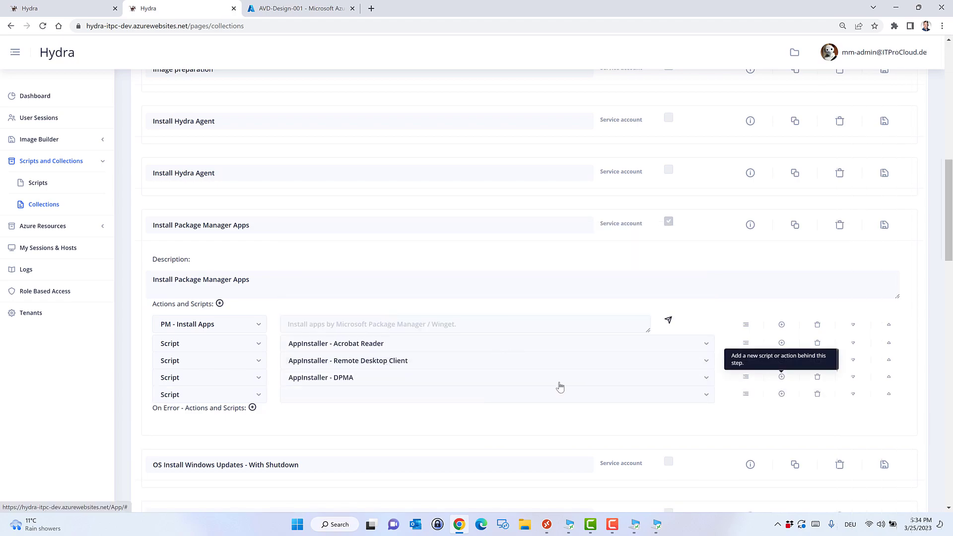
pyautogui.click(408, 396)
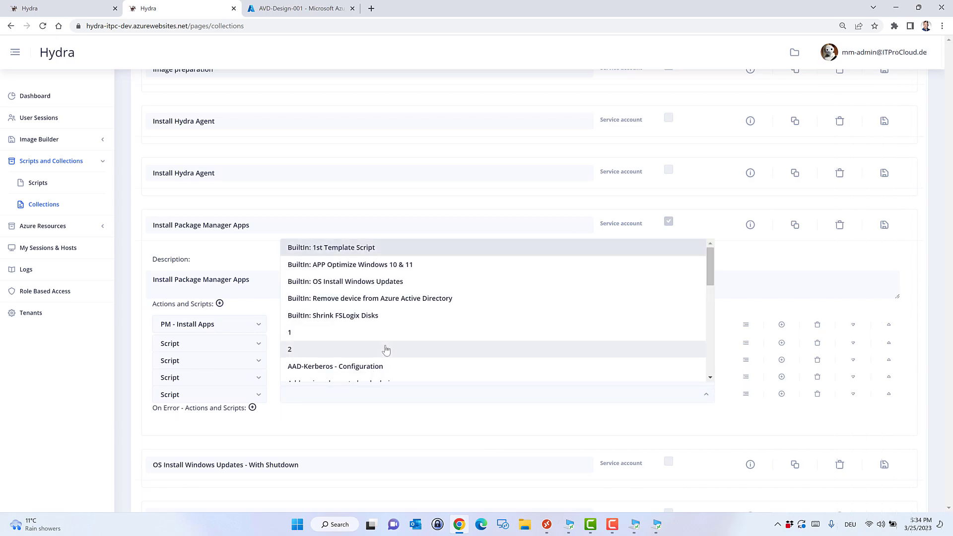
pyautogui.scroll(-2, 385, 350)
pyautogui.click(385, 352)
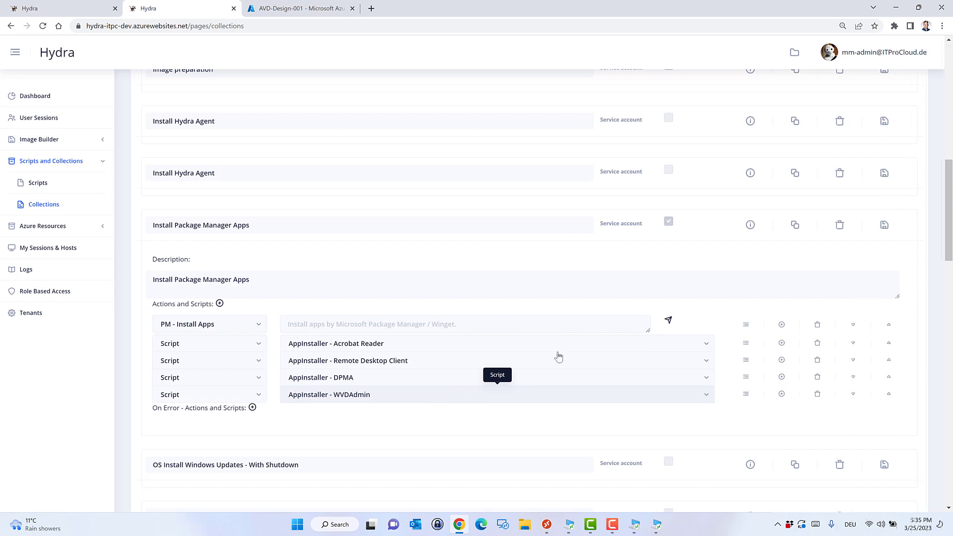
pyautogui.click(885, 230)
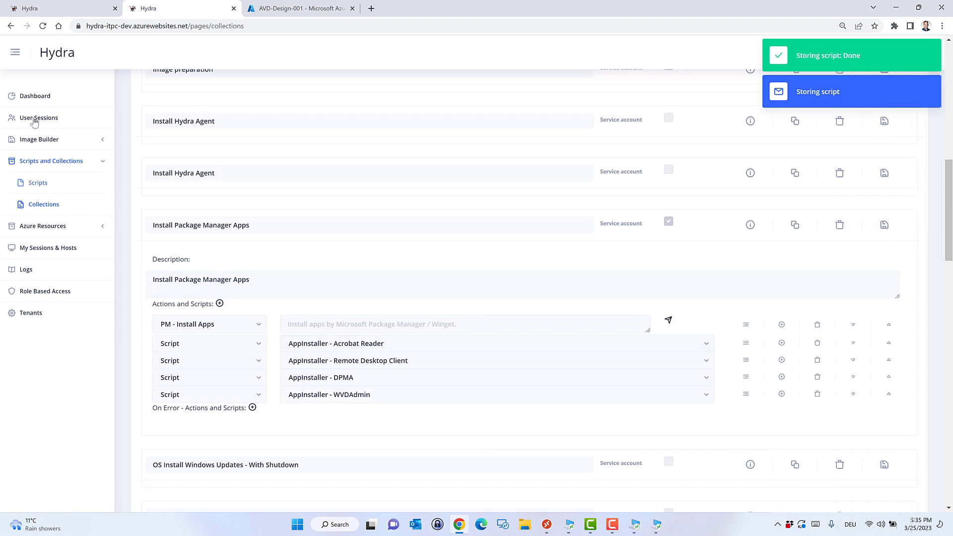
pyautogui.click(44, 95)
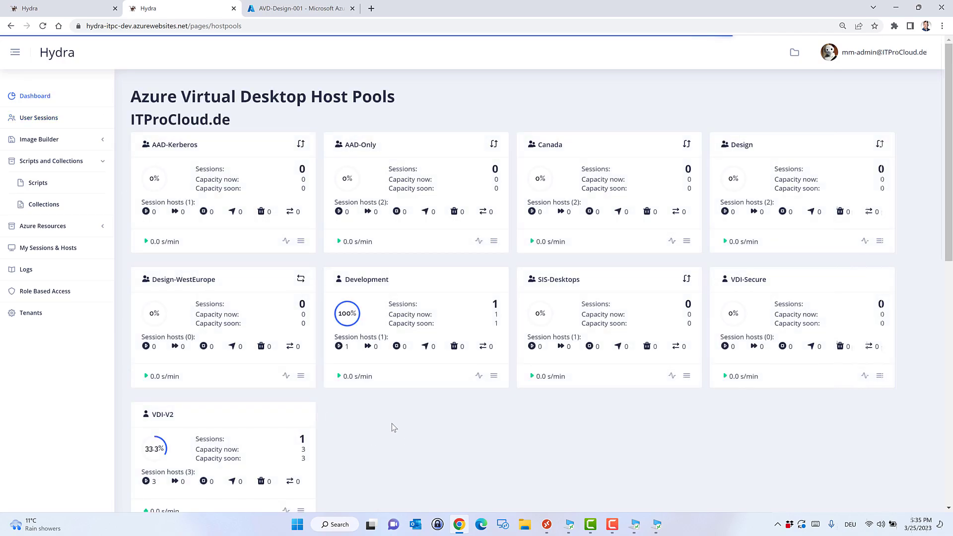
# Scroll the dashboard and open the VDI-V2 host pool's Configuration page.
pyautogui.scroll(-1, 387, 426)
pyautogui.moveTo(208, 398)
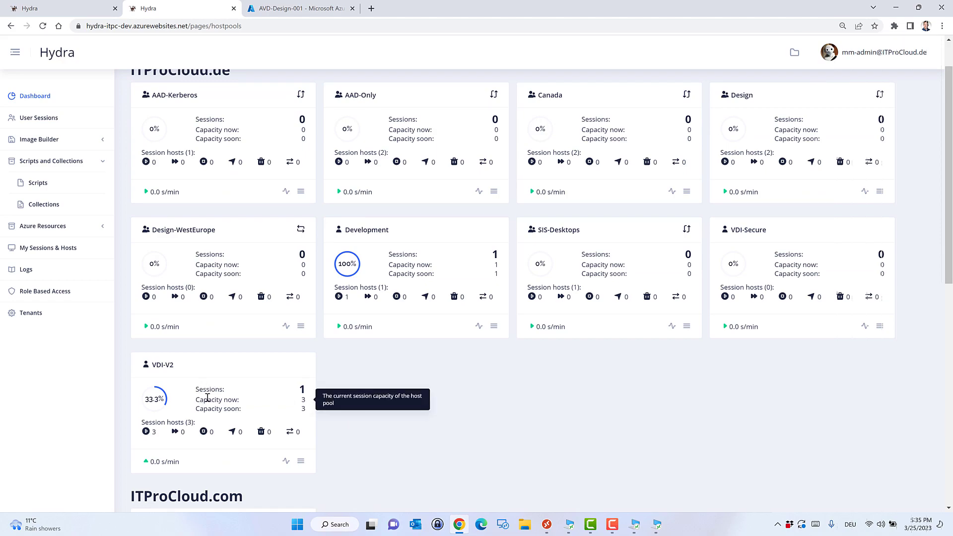
pyautogui.click(301, 461)
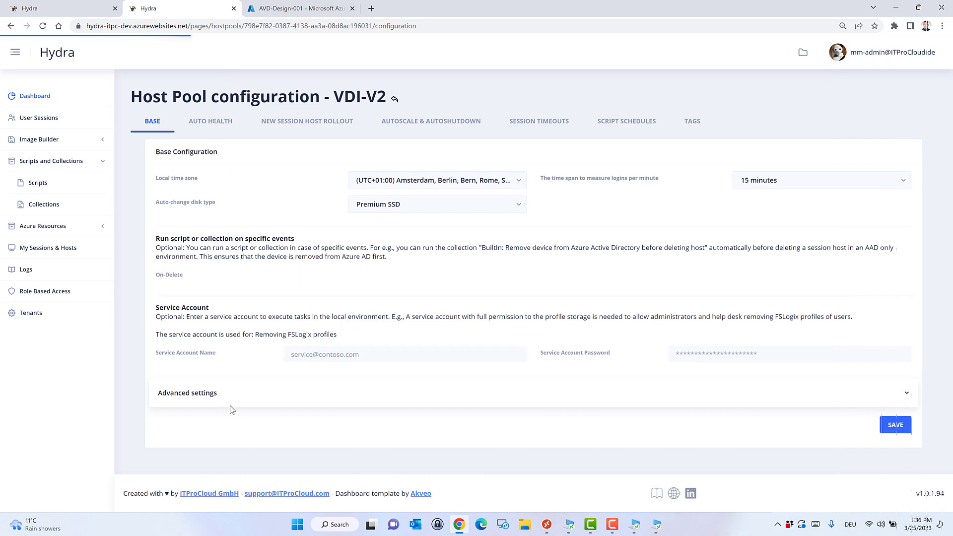
# Enter the VDI-V2 service account name and password, save, and return to the overview.
pyautogui.click(338, 354)
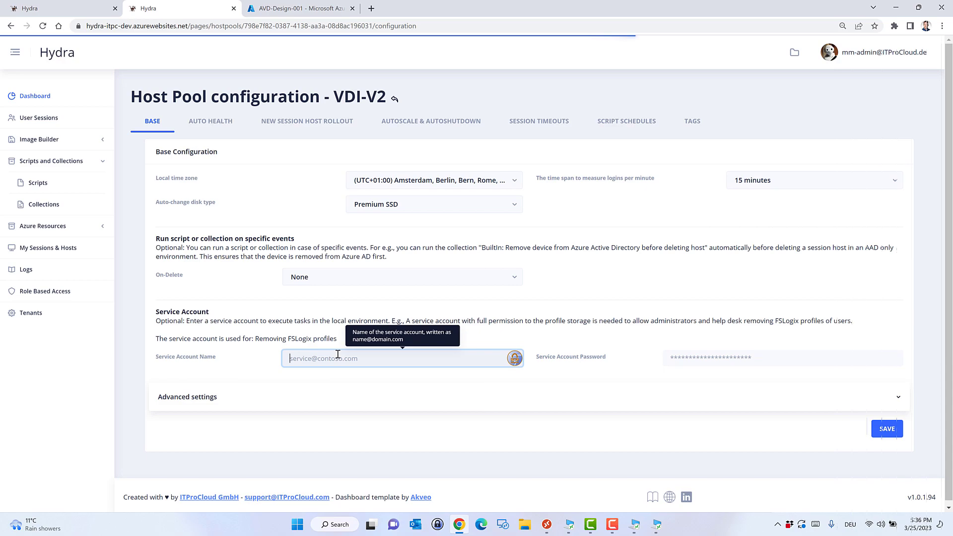
pyautogui.hotkey('ctrl', 'v')
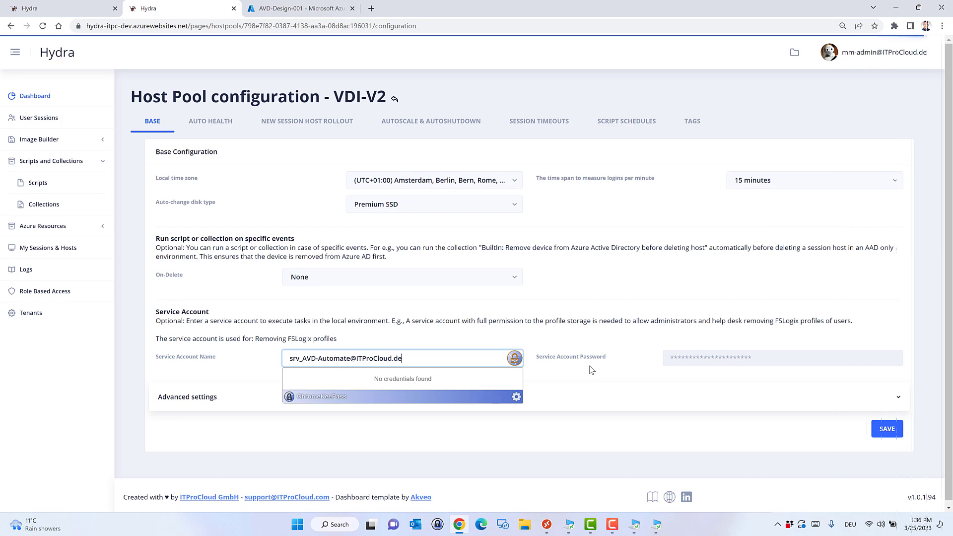
pyautogui.click(719, 358)
pyautogui.write('•••••••••••')
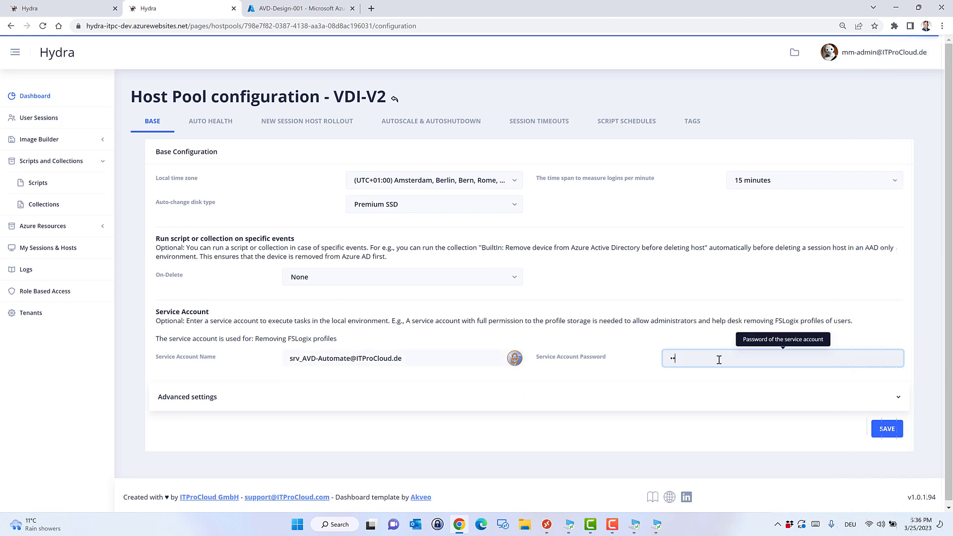
pyautogui.write('••••••••••')
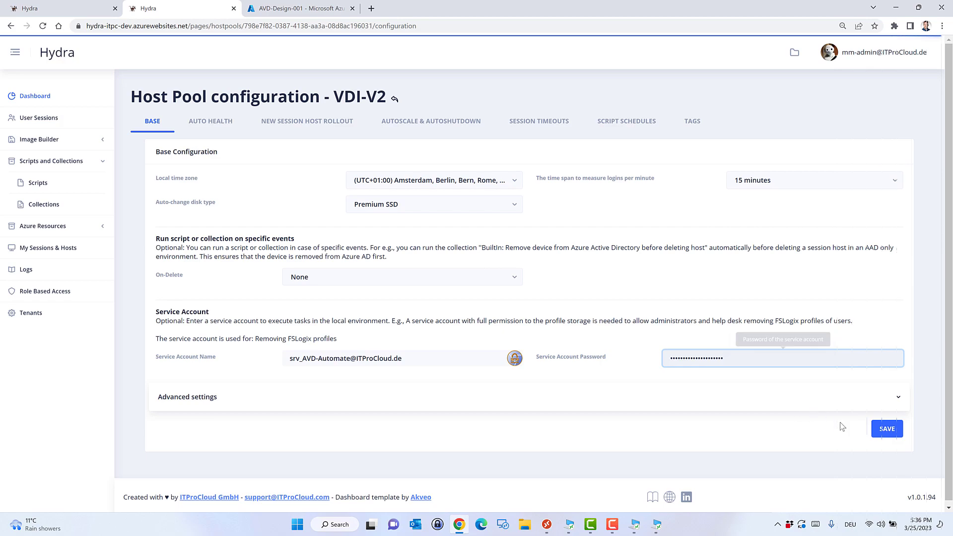
pyautogui.click(883, 432)
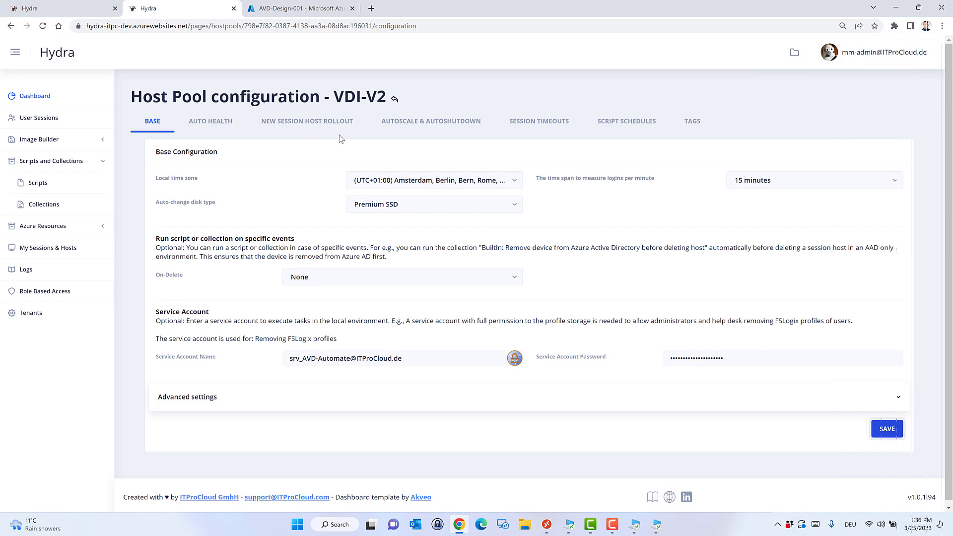
pyautogui.click(395, 99)
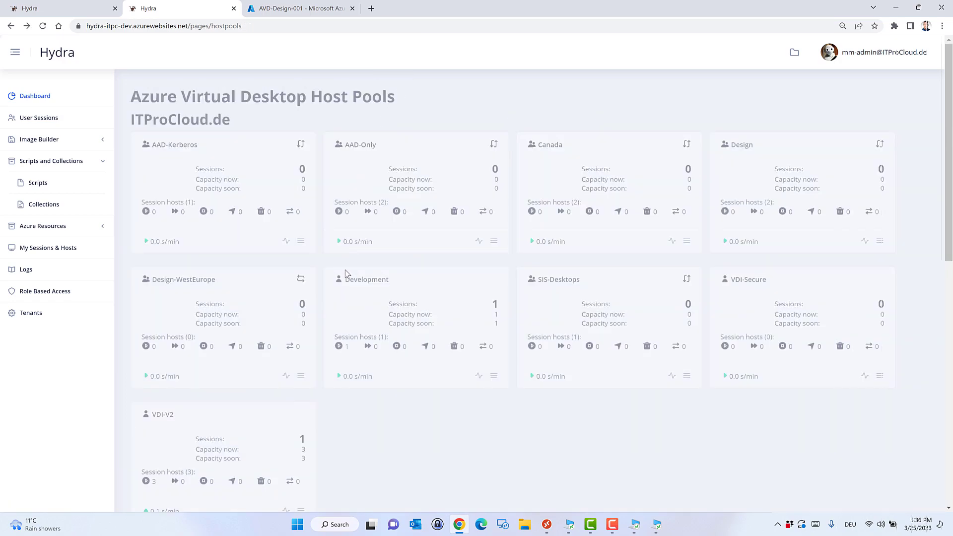
# Select hosts VDI-ENGINE-005 and VDI-ENGINE-007 in VDI-V2 and bring up the run-script dialog.
pyautogui.click(256, 443)
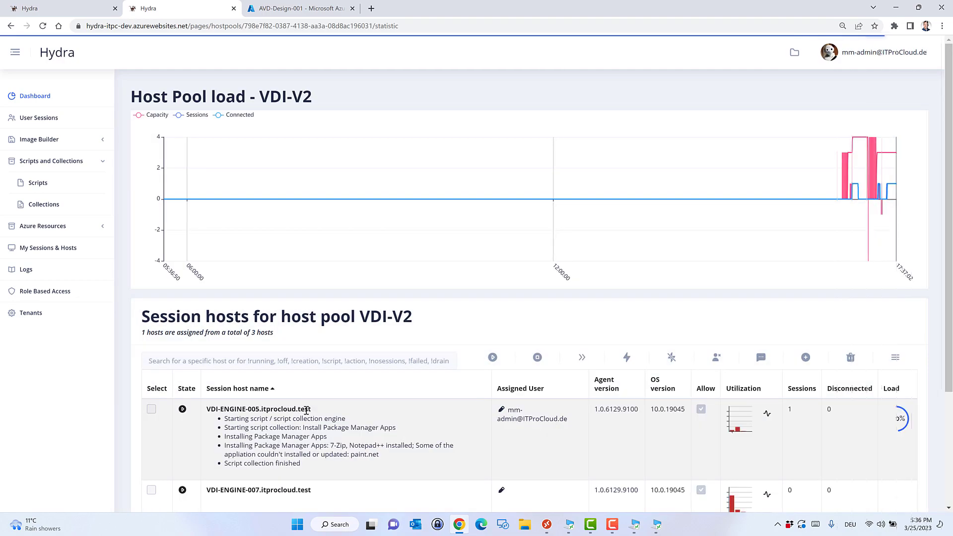
pyautogui.scroll(-1, 306, 412)
pyautogui.click(152, 359)
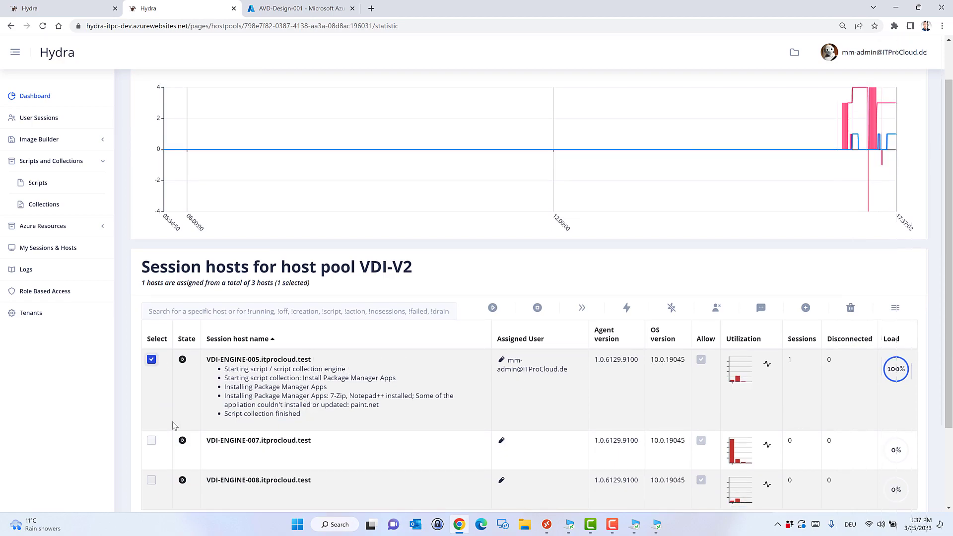
pyautogui.click(152, 440)
pyautogui.scroll(-1, 218, 417)
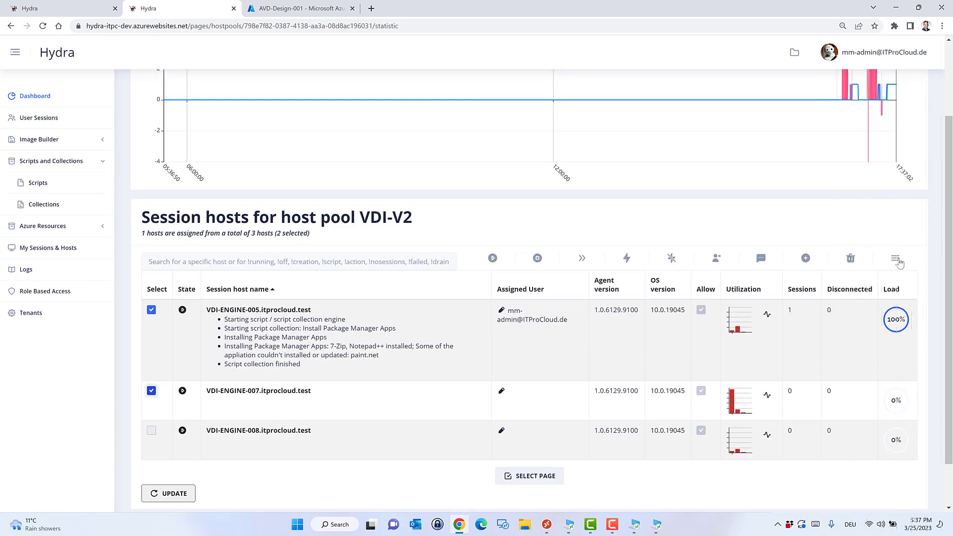
pyautogui.click(896, 259)
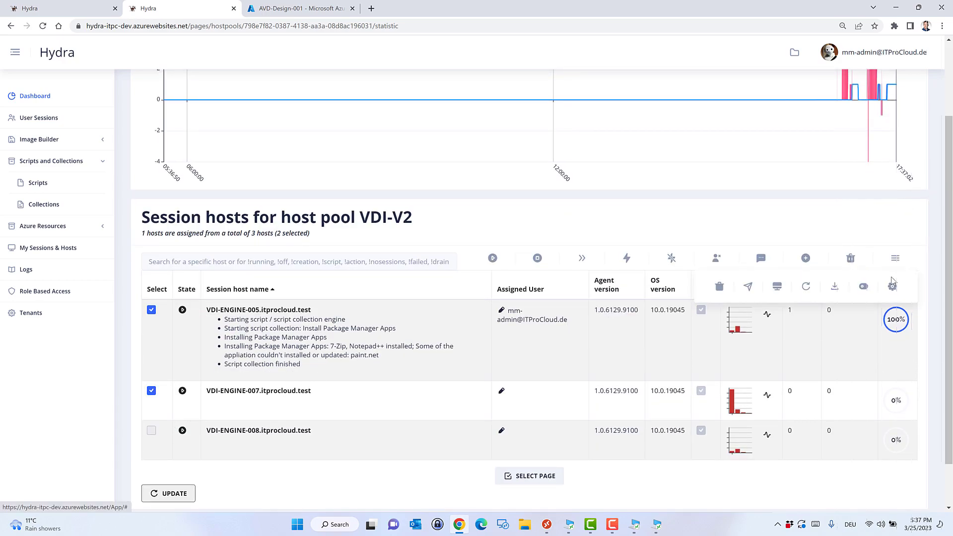
pyautogui.click(748, 287)
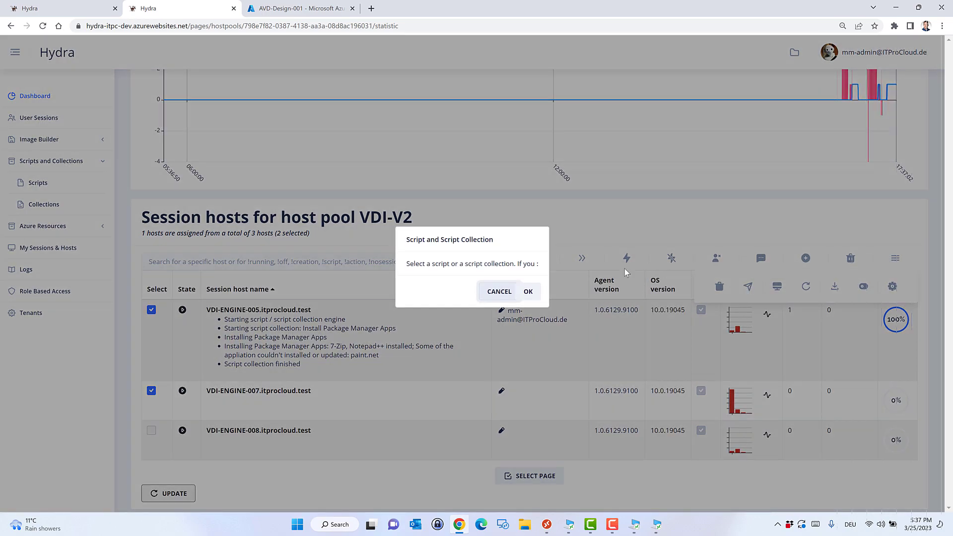
# Choose the Install Package Manager Apps collection and run it on both selected hosts.
pyautogui.click(555, 272)
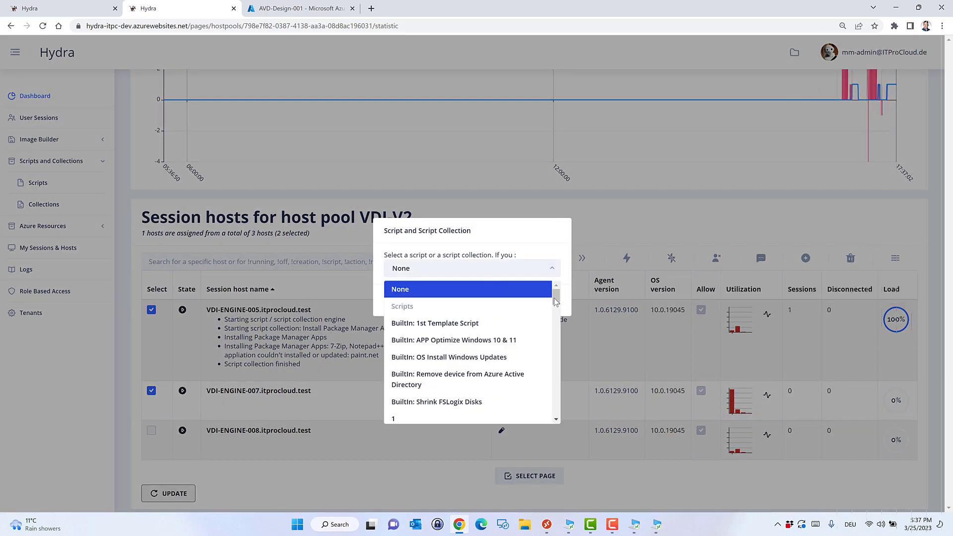
pyautogui.moveTo(556, 303); pyautogui.dragTo(557, 390)
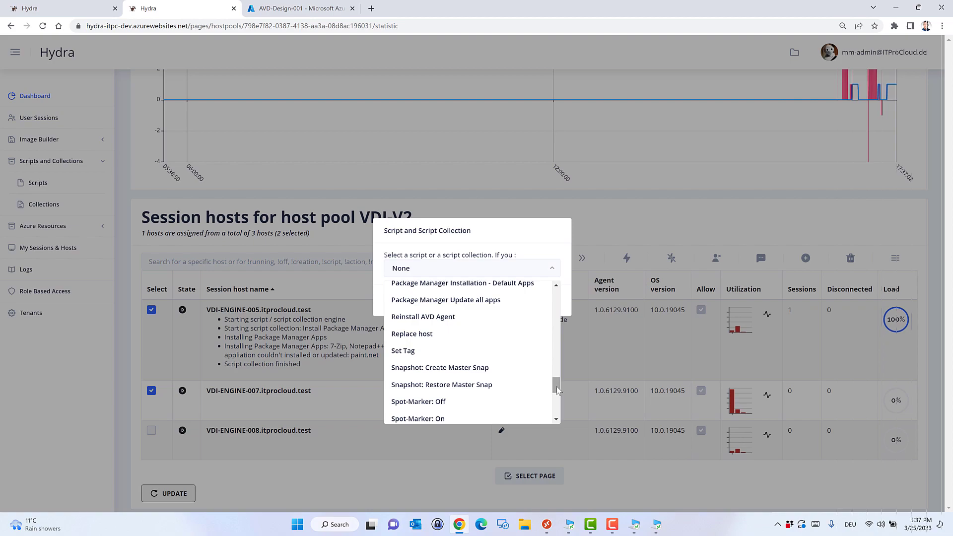
pyautogui.moveTo(557, 391); pyautogui.dragTo(556, 376)
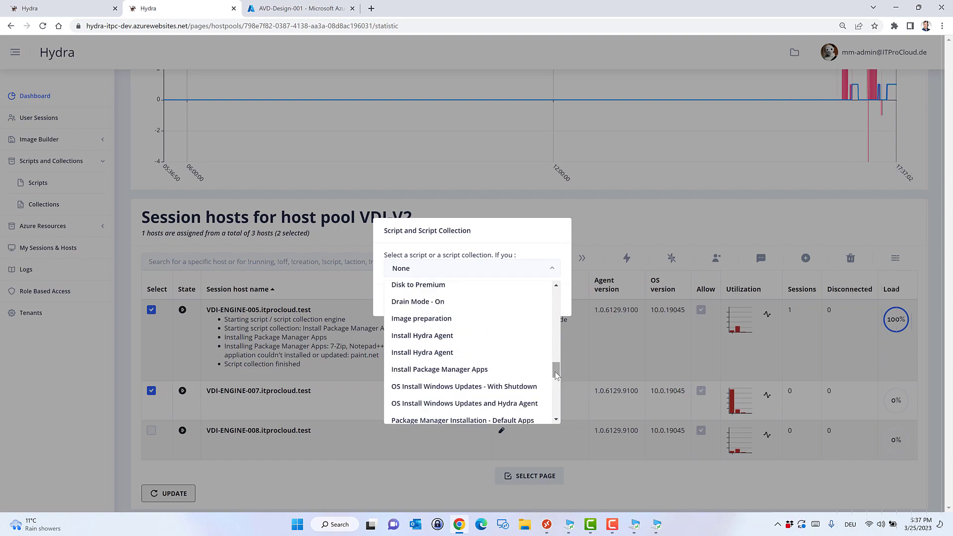
pyautogui.click(516, 369)
pyautogui.click(585, 300)
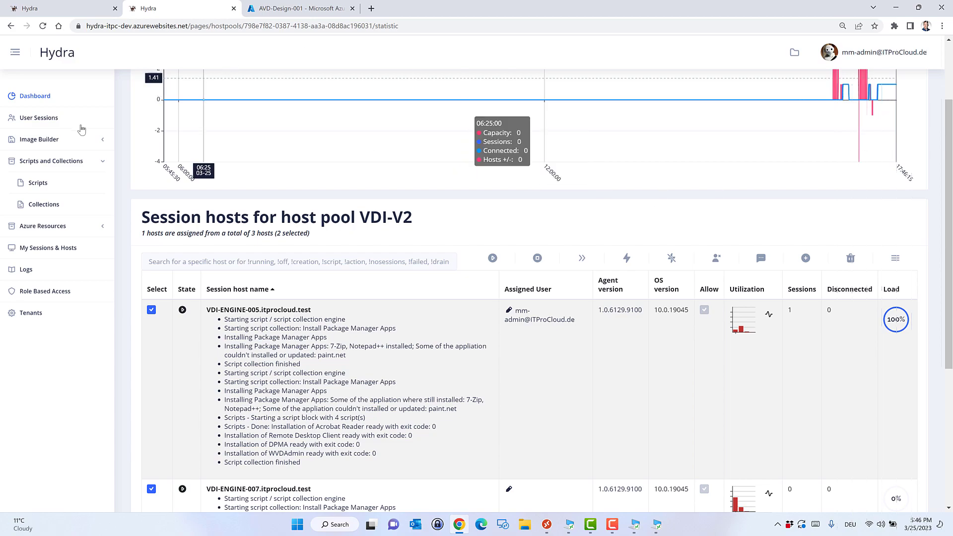
# Go to the script Collections list and scroll to OS Install Windows Updates - With Shutdown.
pyautogui.click(58, 209)
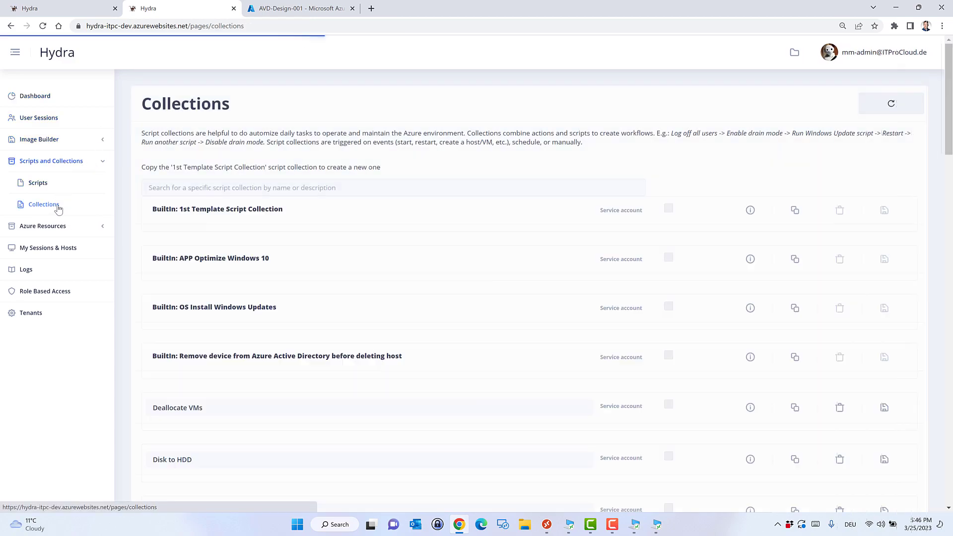
pyautogui.scroll(-2, 127, 250)
pyautogui.scroll(-7, 127, 253)
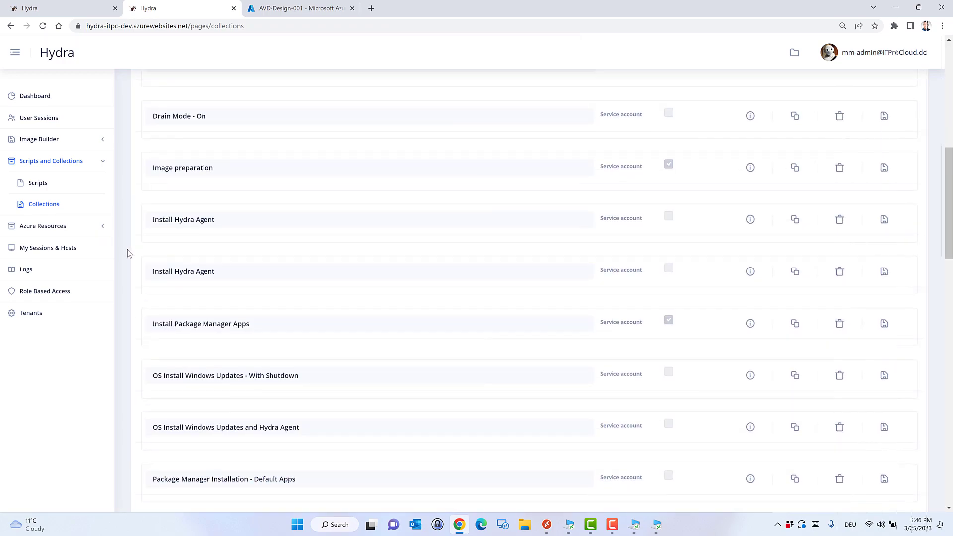
pyautogui.scroll(-8, 127, 253)
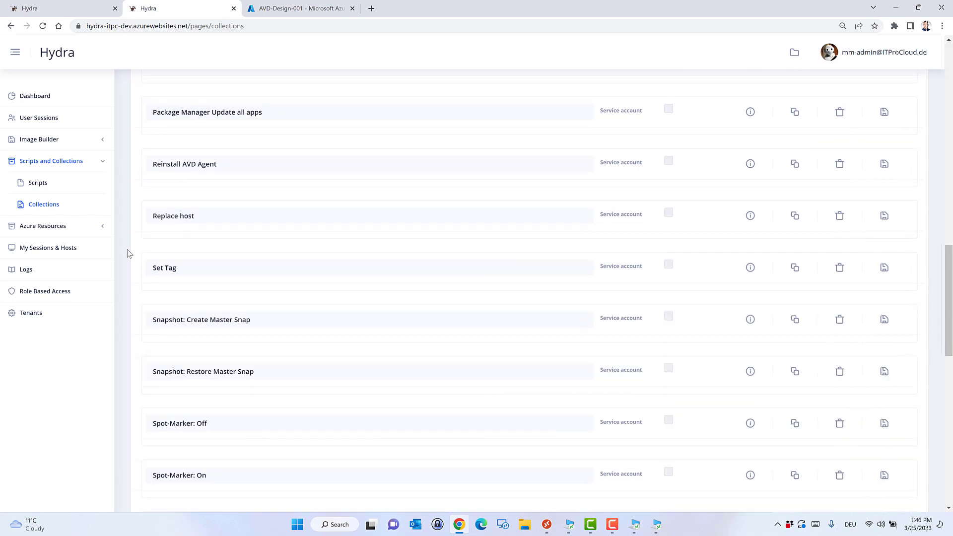
pyautogui.scroll(-3, 127, 253)
pyautogui.scroll(-2, 128, 254)
pyautogui.scroll(-5, 127, 253)
pyautogui.scroll(-3, 127, 254)
pyautogui.scroll(4, 127, 254)
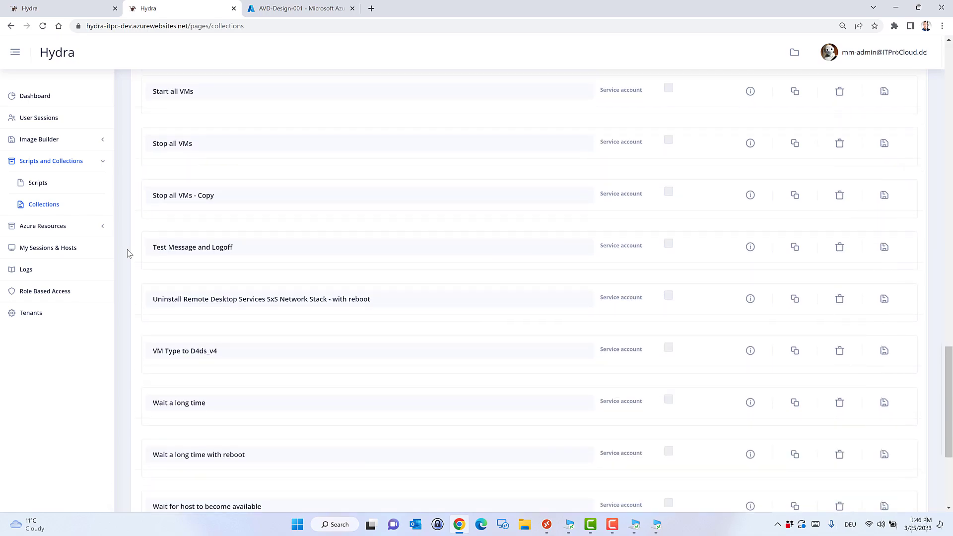
pyautogui.scroll(9, 127, 253)
pyautogui.scroll(5, 127, 253)
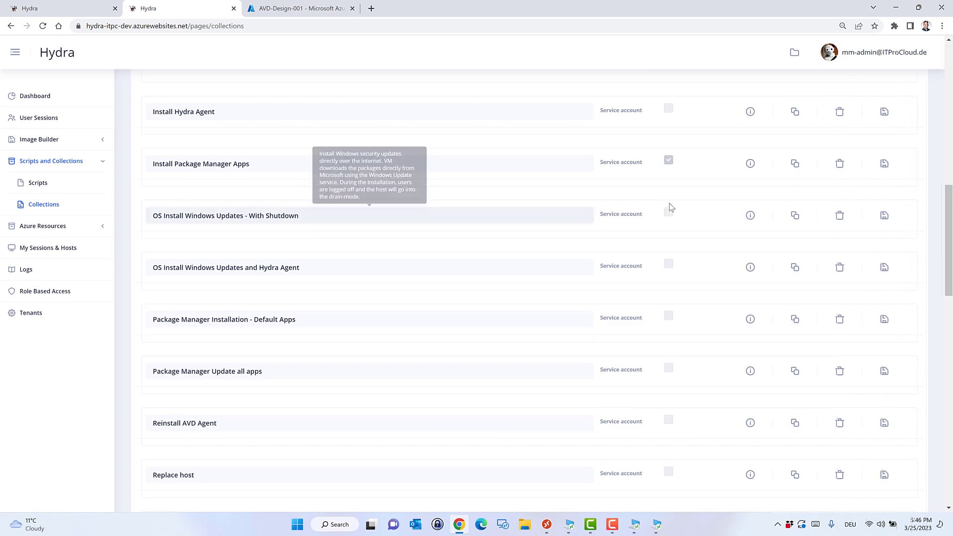
# Show the details of the OS Install Windows Updates - With Shutdown collection.
pyautogui.click(751, 215)
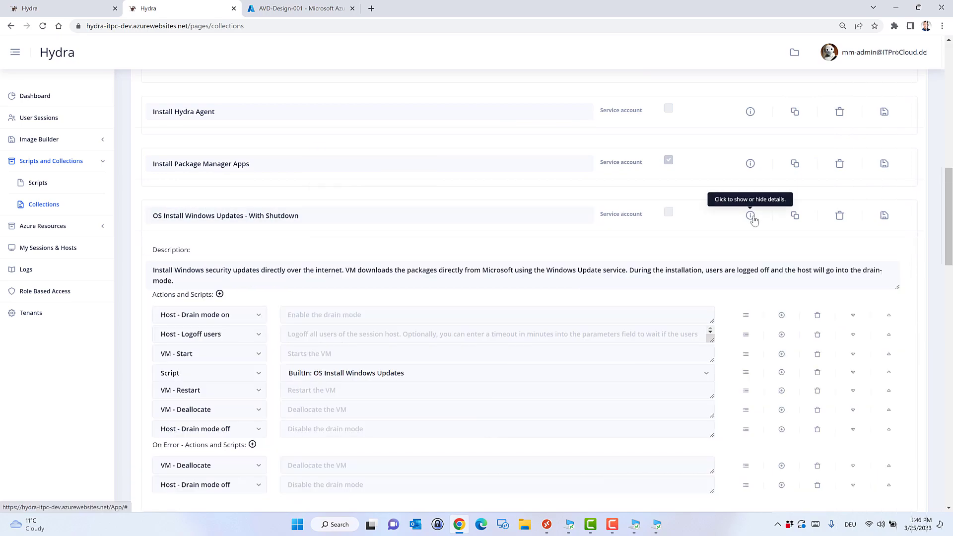
pyautogui.scroll(-1, 139, 283)
pyautogui.scroll(-1, 139, 282)
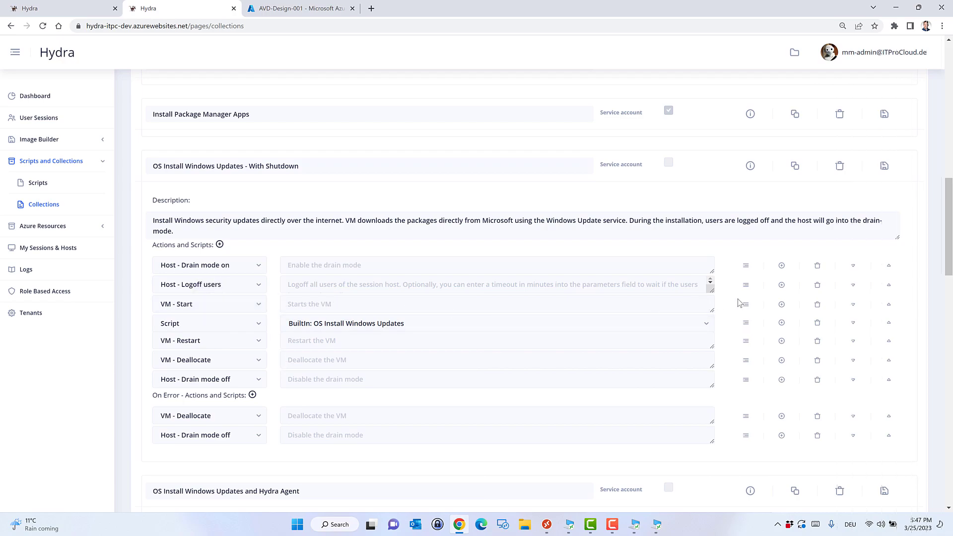
# Insert a PM - Update Apps step after VM - Start, save, and return to Dashboard.
pyautogui.click(782, 305)
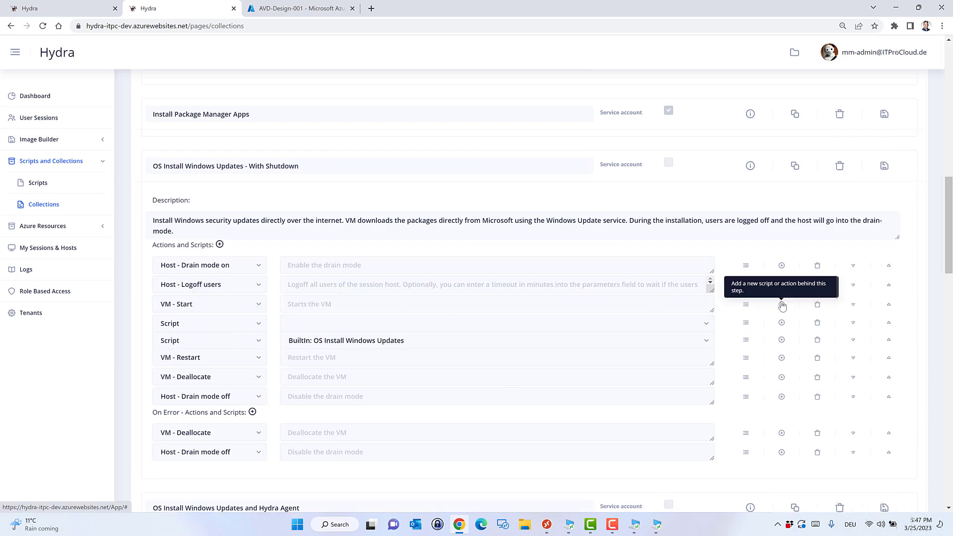
pyautogui.click(257, 328)
pyautogui.moveTo(261, 374); pyautogui.dragTo(264, 444)
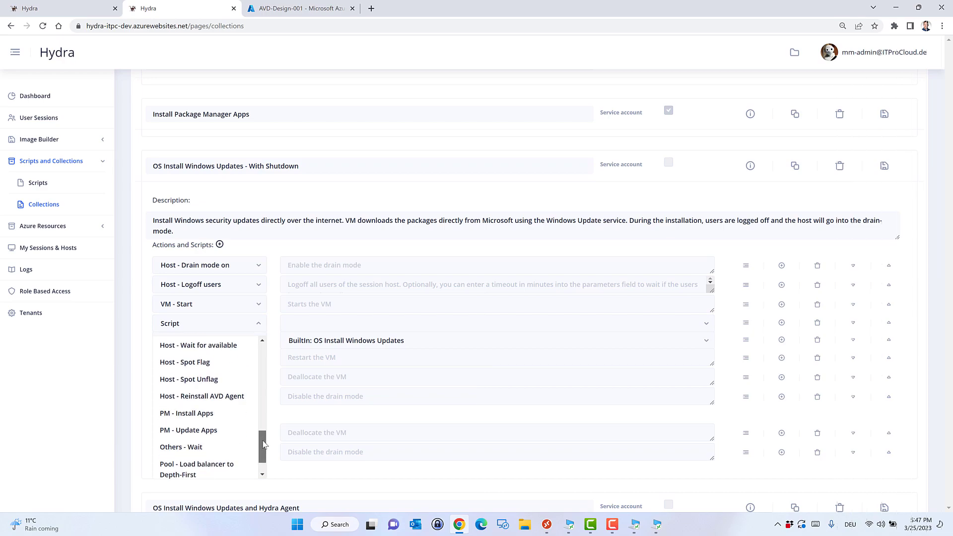
pyautogui.click(201, 435)
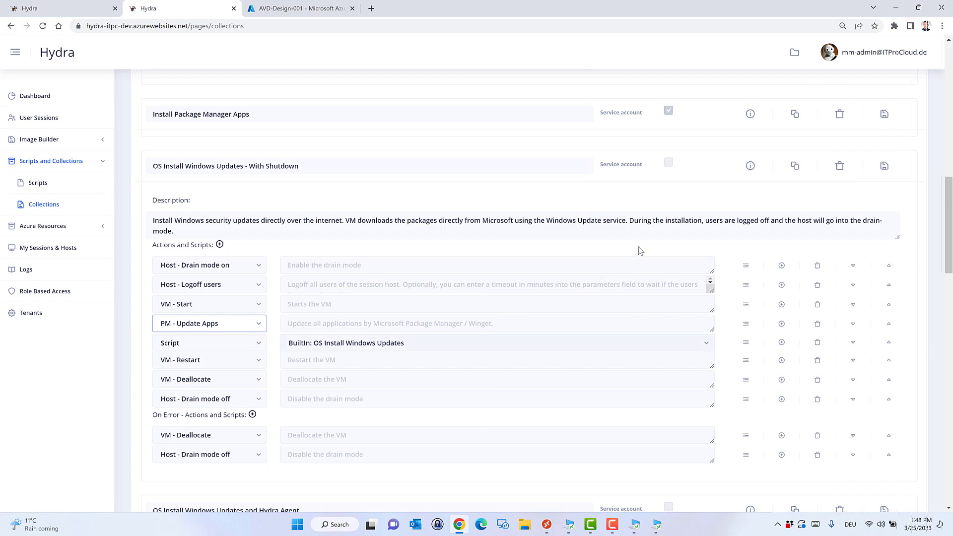
pyautogui.click(885, 169)
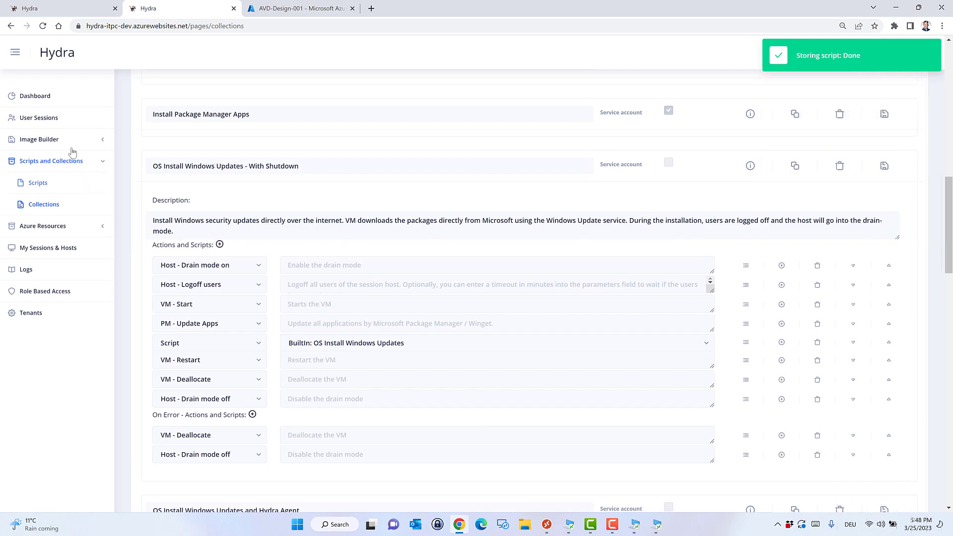
pyautogui.click(60, 97)
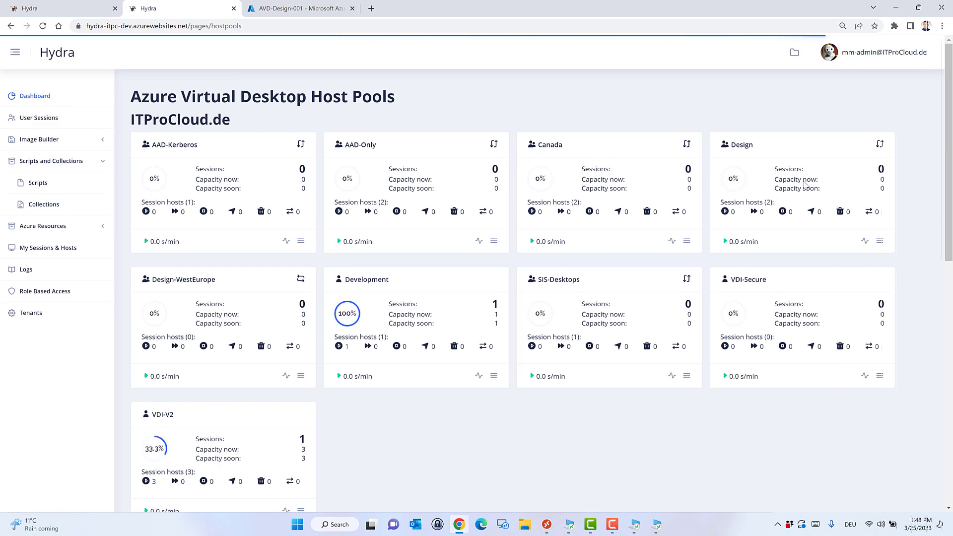
pyautogui.click(880, 244)
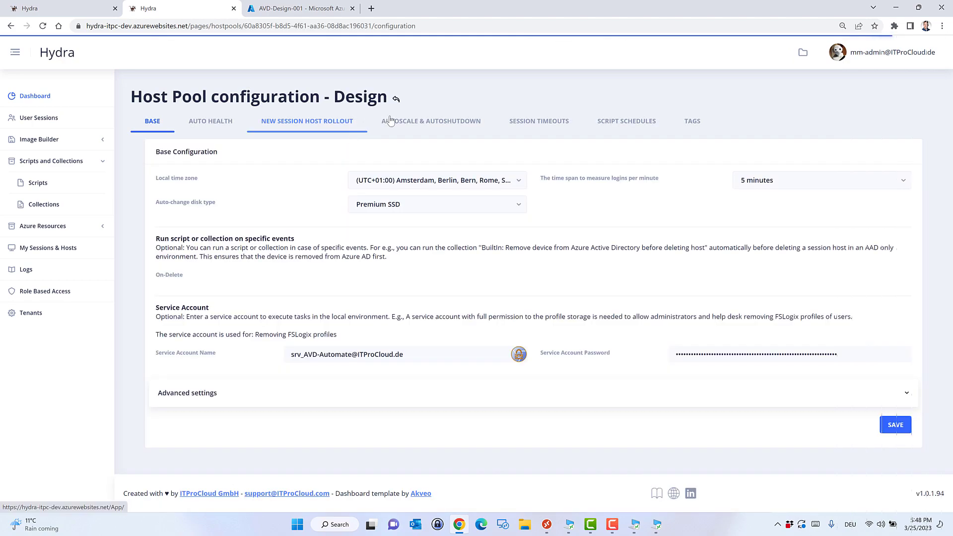
pyautogui.click(619, 127)
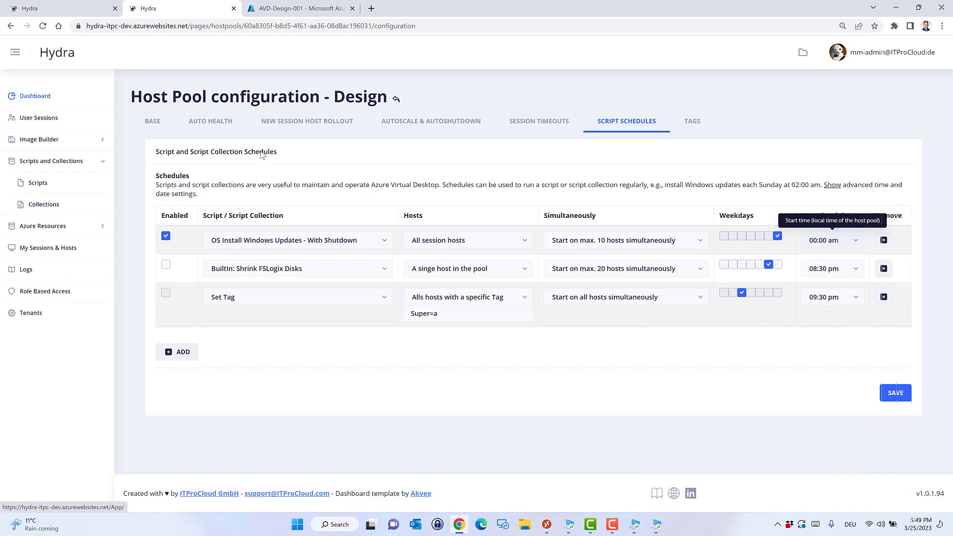
pyautogui.click(33, 94)
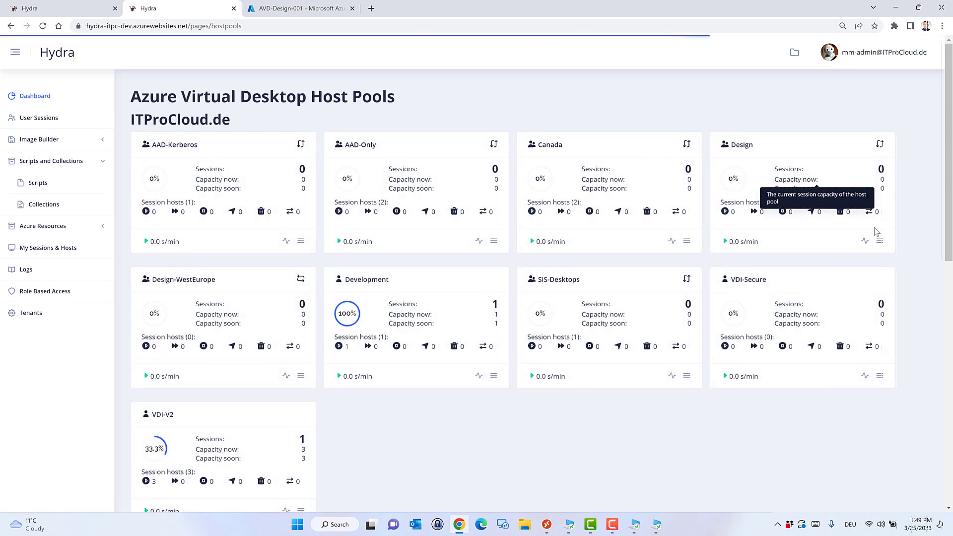
# Send OS Install Windows Updates - With Shutdown to the selected AVD-Design-001 host in the Design pool.
pyautogui.click(785, 177)
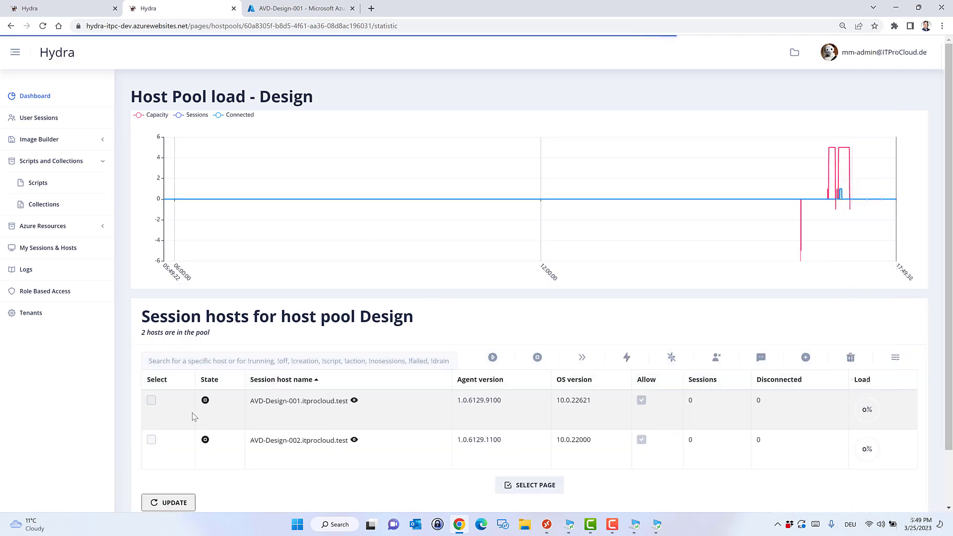
pyautogui.click(152, 401)
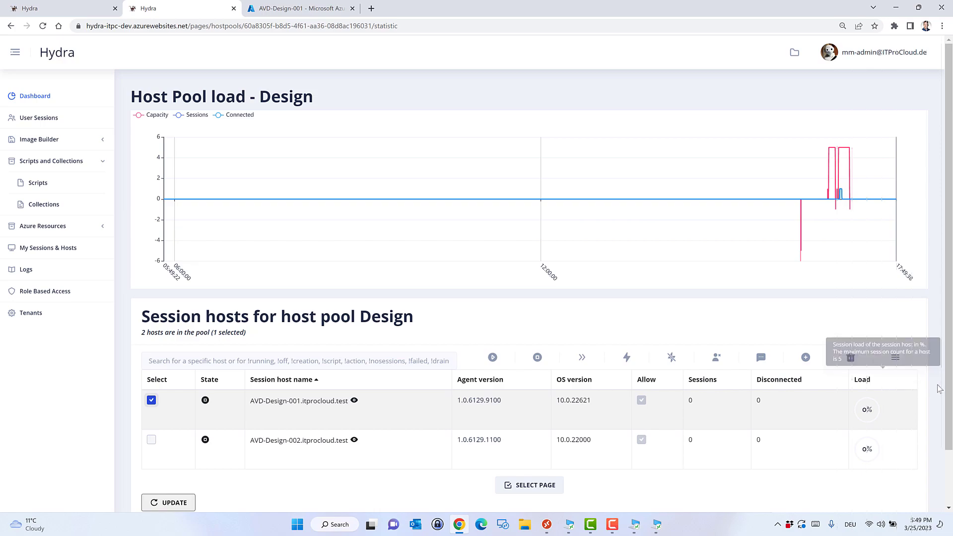
pyautogui.click(896, 359)
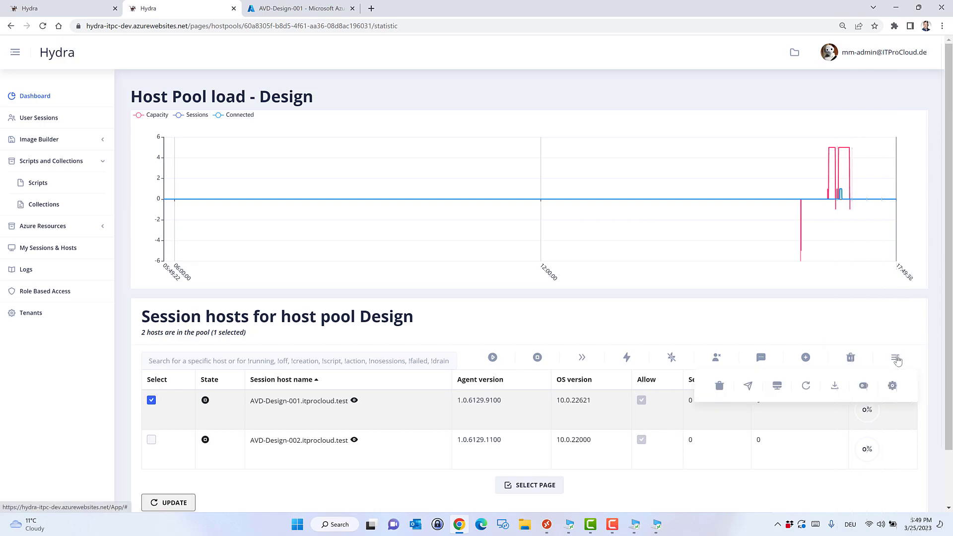
pyautogui.click(747, 387)
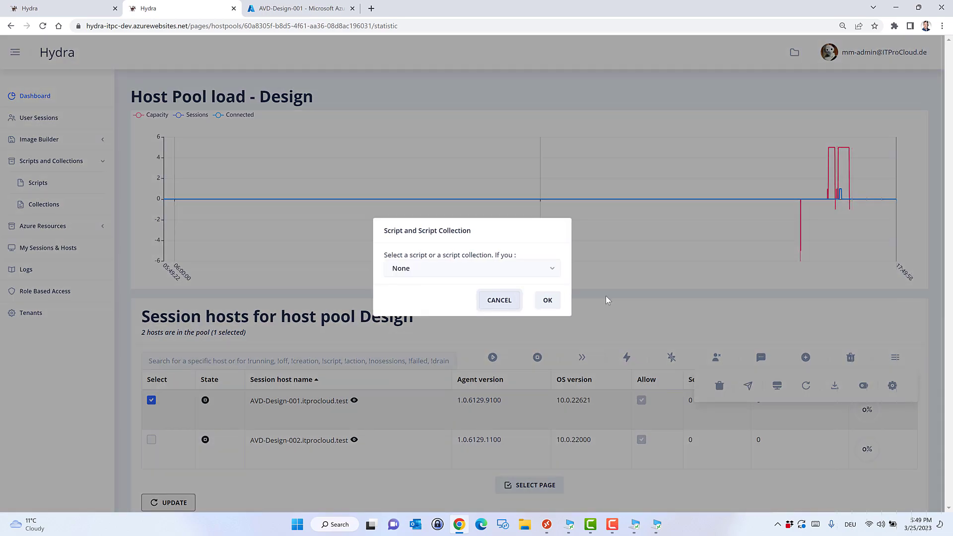
pyautogui.click(555, 269)
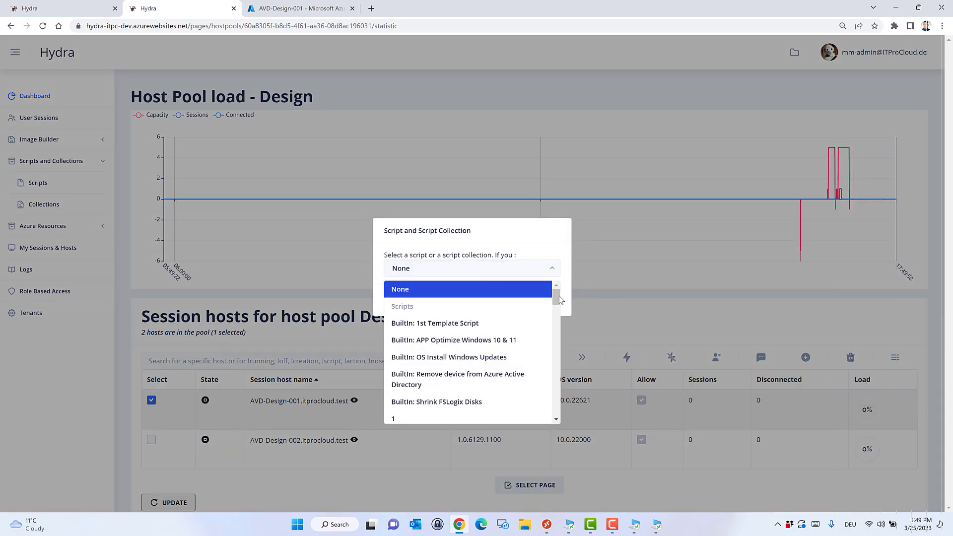
pyautogui.moveTo(556, 294); pyautogui.dragTo(557, 379)
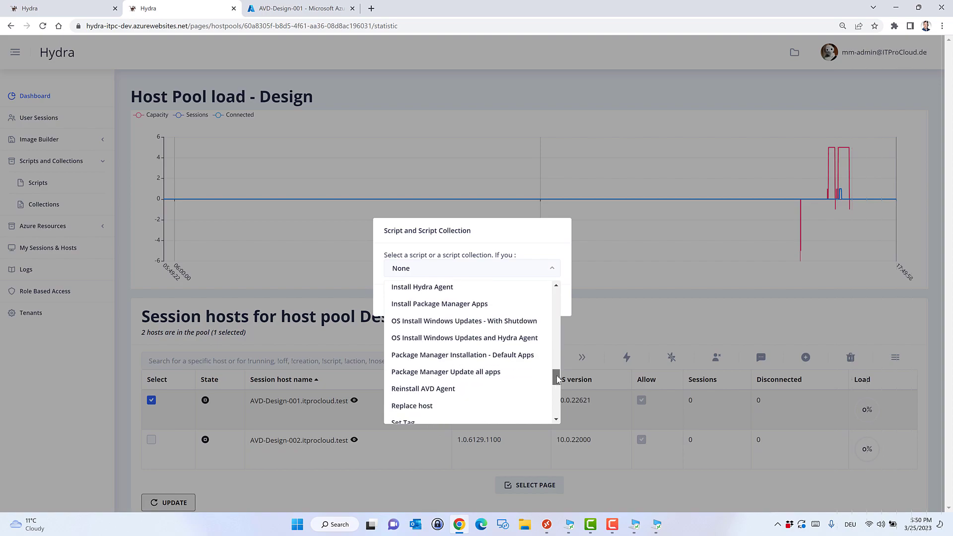
pyautogui.click(503, 324)
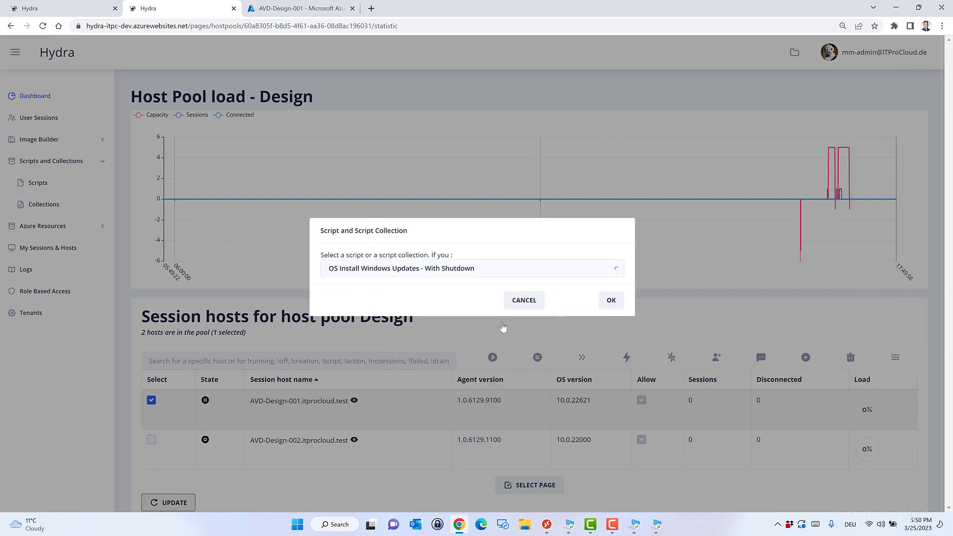
pyautogui.click(611, 301)
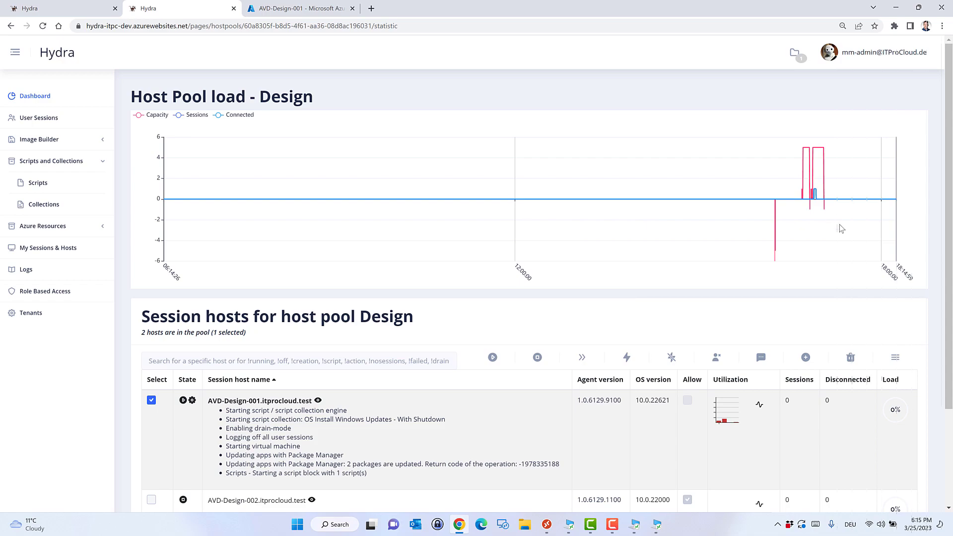
# Check AVD-Design-001's log for the 2 updated packages and applied Windows updates.
pyautogui.click(897, 357)
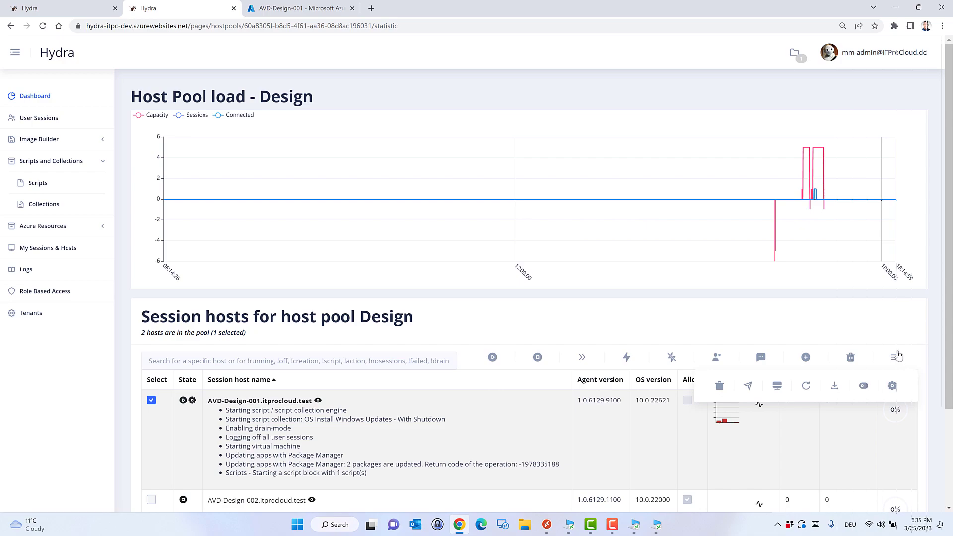
# Review the Design pool's new-host deployment settings, leaving the post-deployment script empty, and expand Image Builder.
pyautogui.click(892, 387)
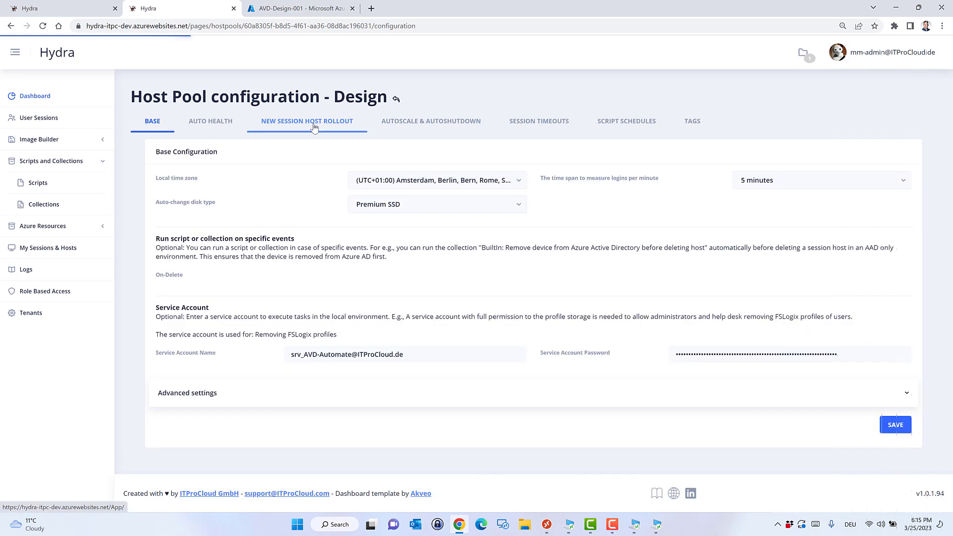
pyautogui.click(315, 127)
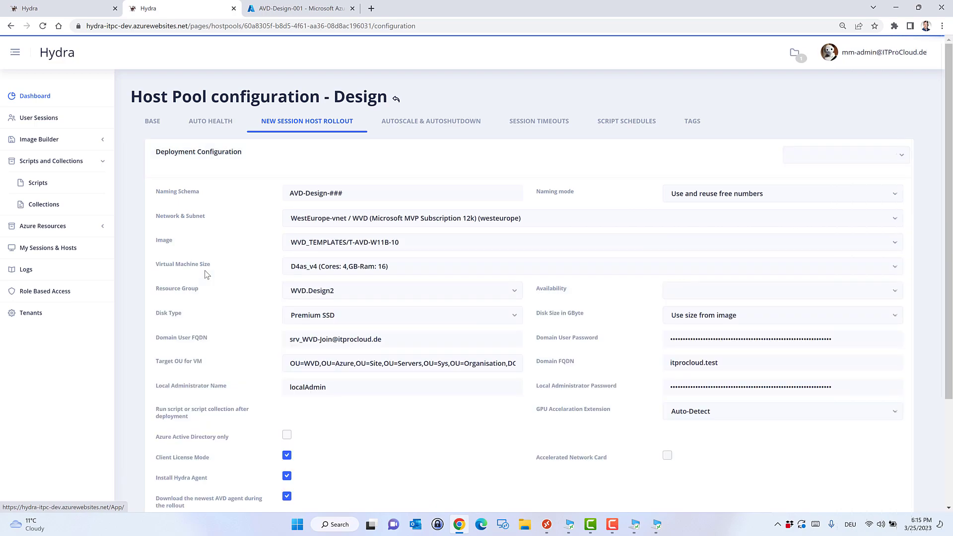
pyautogui.scroll(-3, 207, 274)
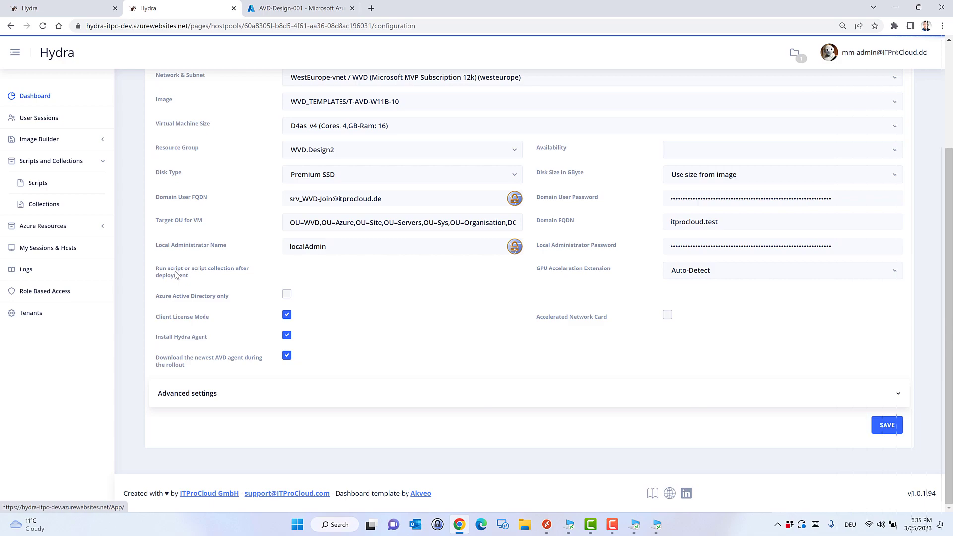
pyautogui.click(517, 275)
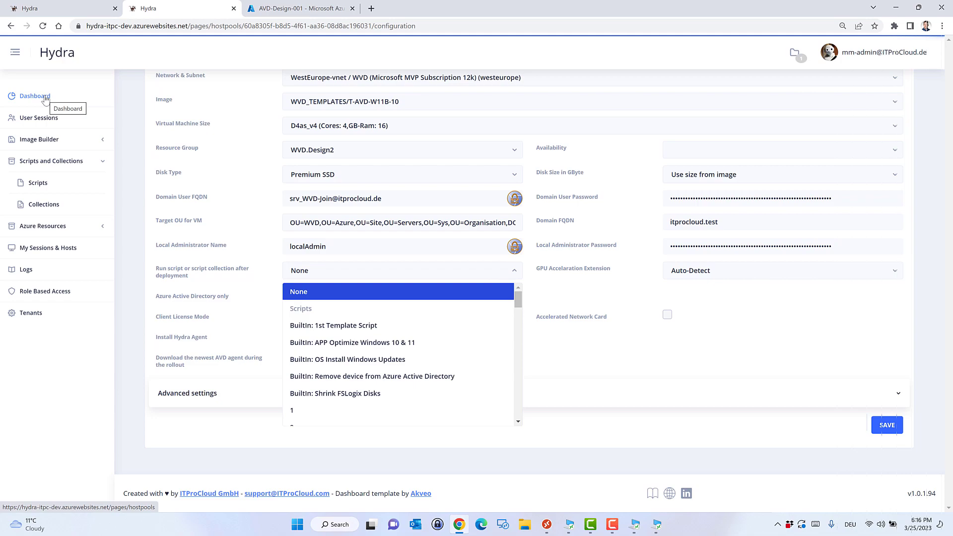
pyautogui.click(103, 141)
pyautogui.click(102, 141)
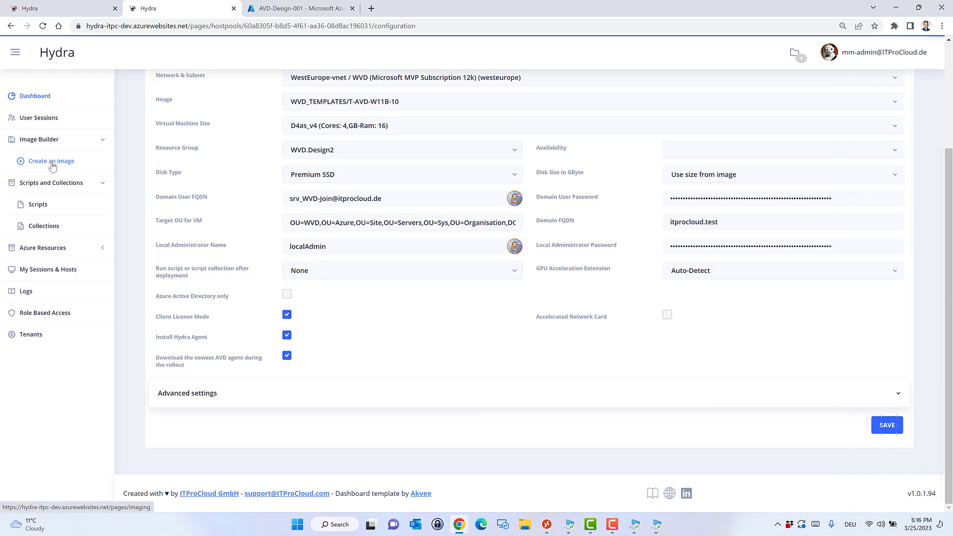
# On the Create an image page, select tenant ITProCloud.de and virtual machine T-WVD-Basic-20.
pyautogui.click(53, 164)
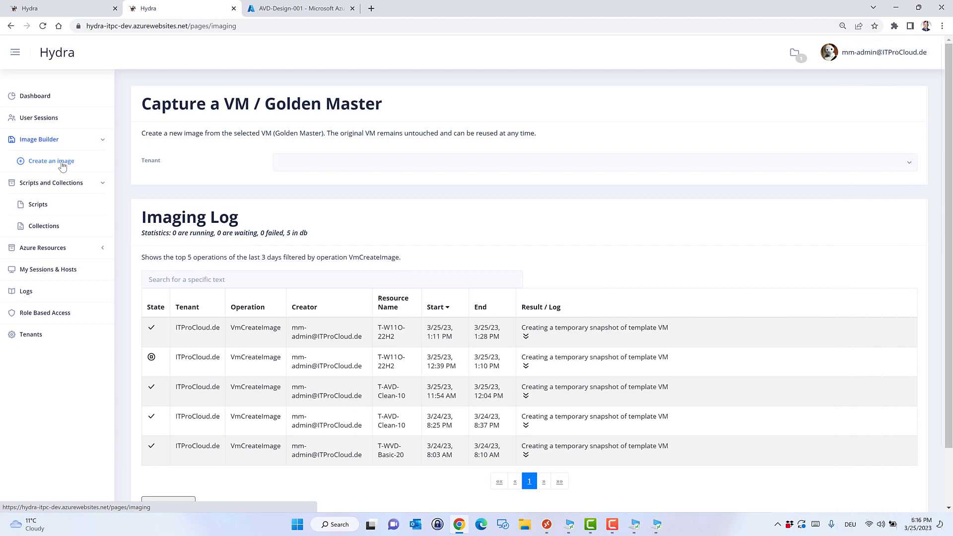
pyautogui.click(315, 166)
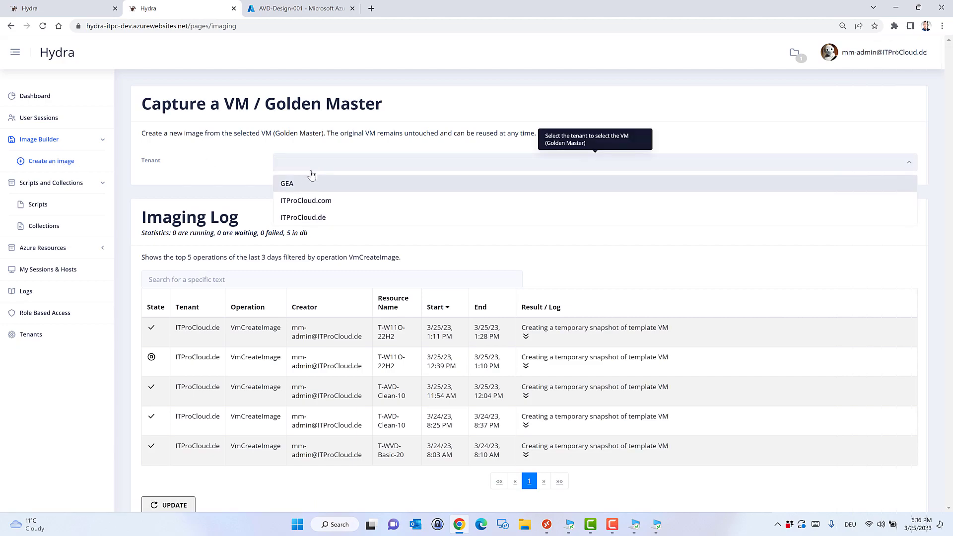
pyautogui.click(304, 217)
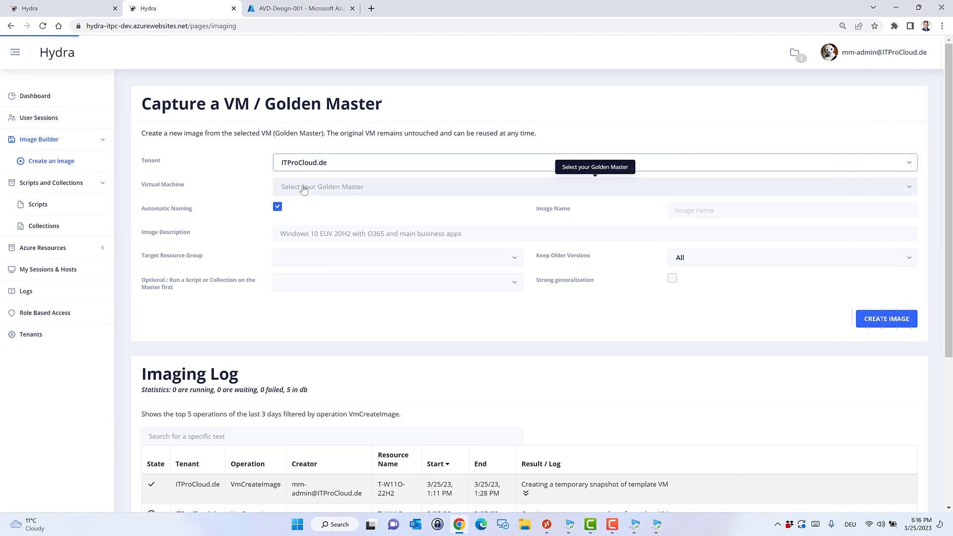
pyautogui.click(303, 188)
pyautogui.scroll(-2, 329, 278)
pyautogui.scroll(-2, 329, 278)
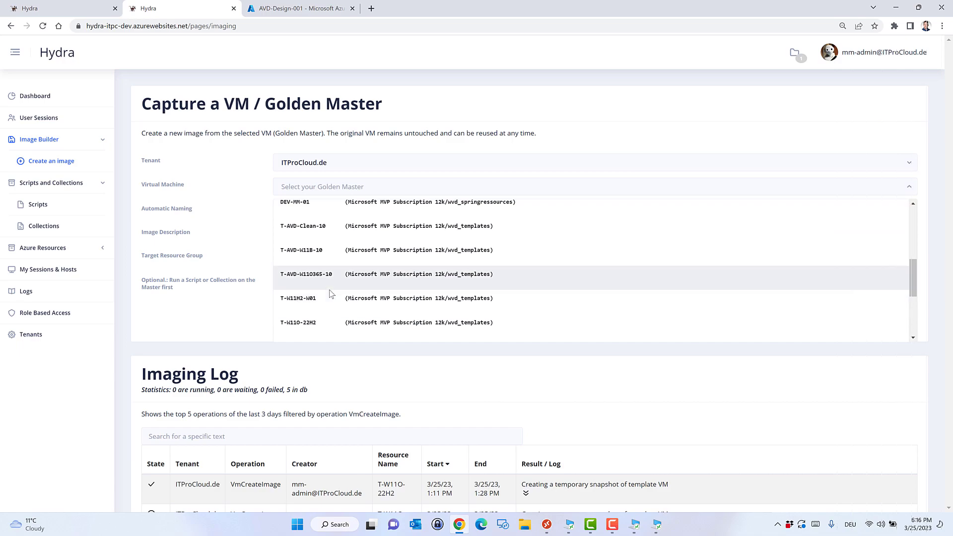
pyautogui.scroll(1, 329, 292)
pyautogui.scroll(-2, 329, 293)
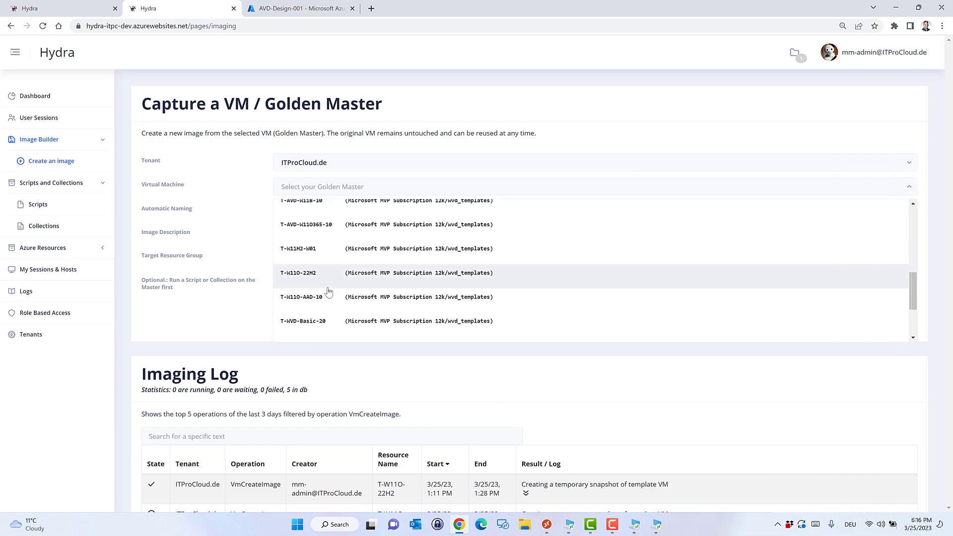
pyautogui.scroll(-2, 323, 285)
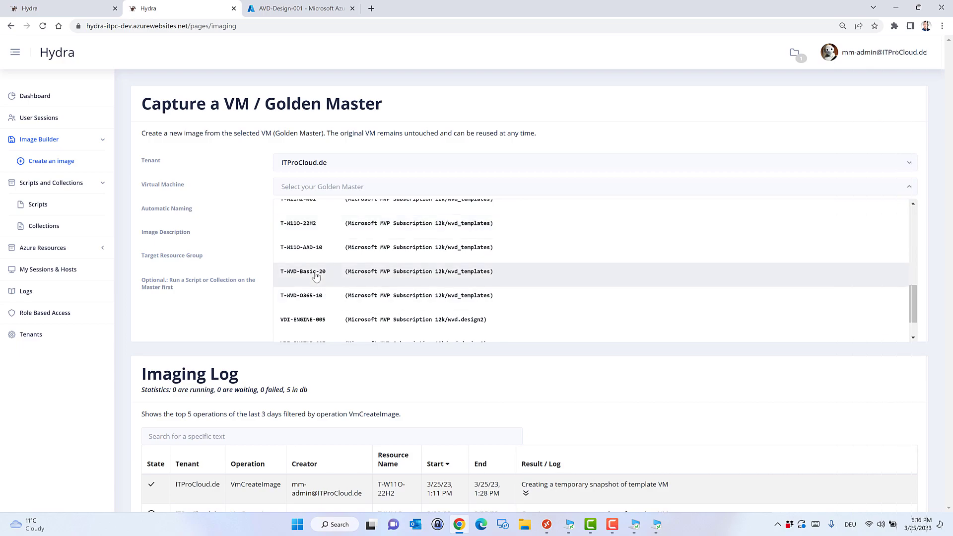
pyautogui.click(316, 276)
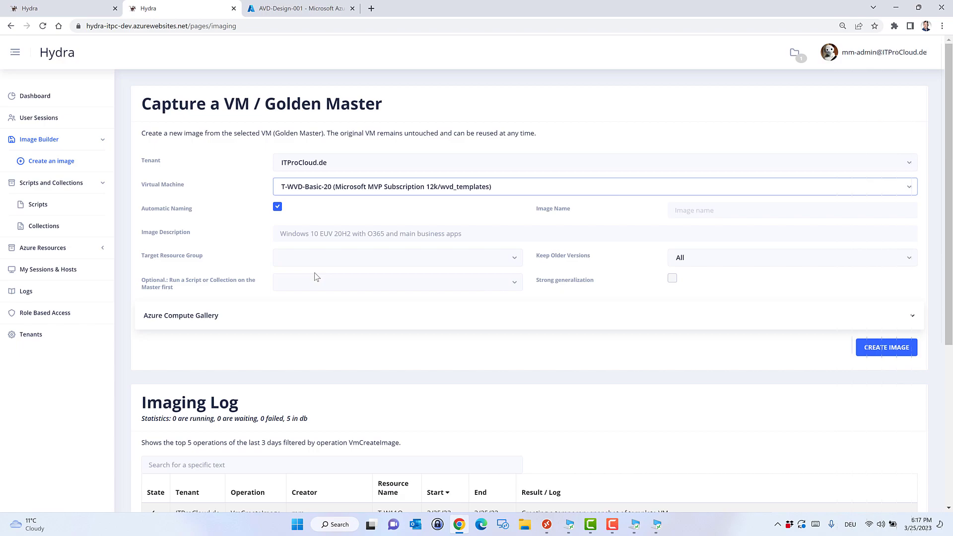
# Set the target resource group to WVD_Templates and the master-first script to Install Package Manager Apps.
pyautogui.click(354, 260)
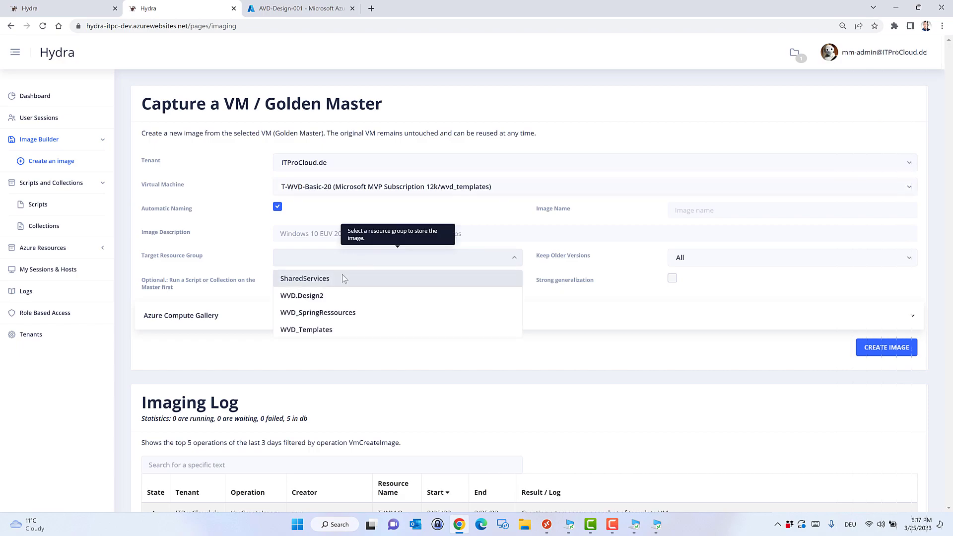
pyautogui.click(331, 329)
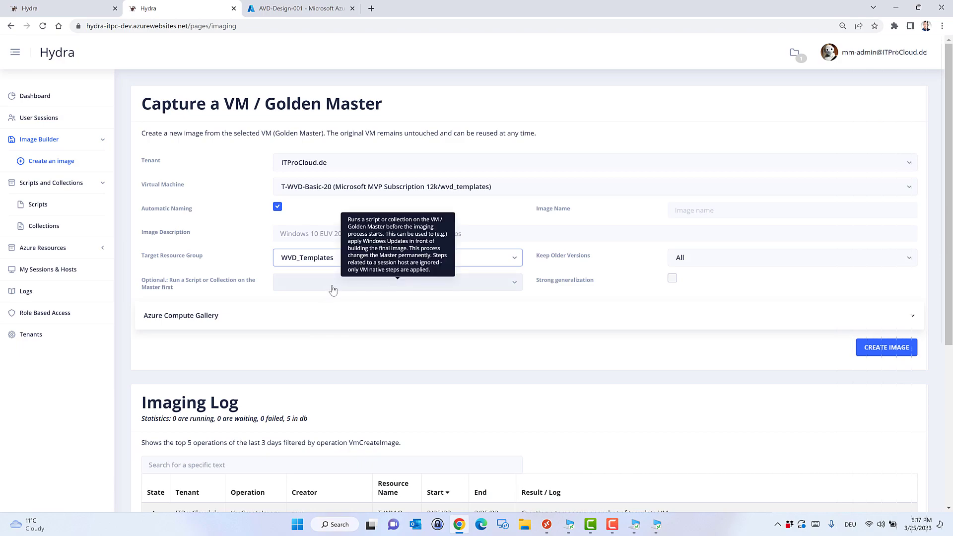
pyautogui.click(516, 284)
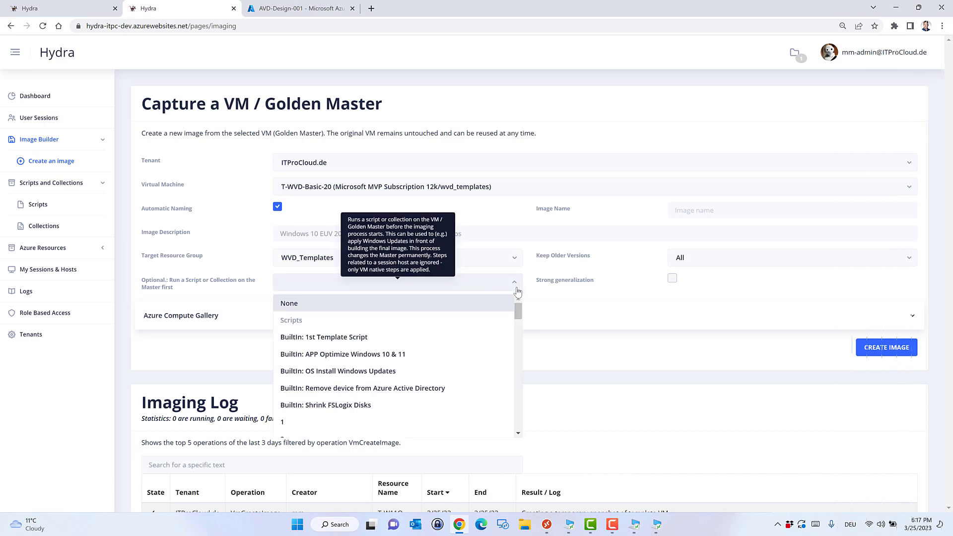
pyautogui.scroll(-7, 518, 318)
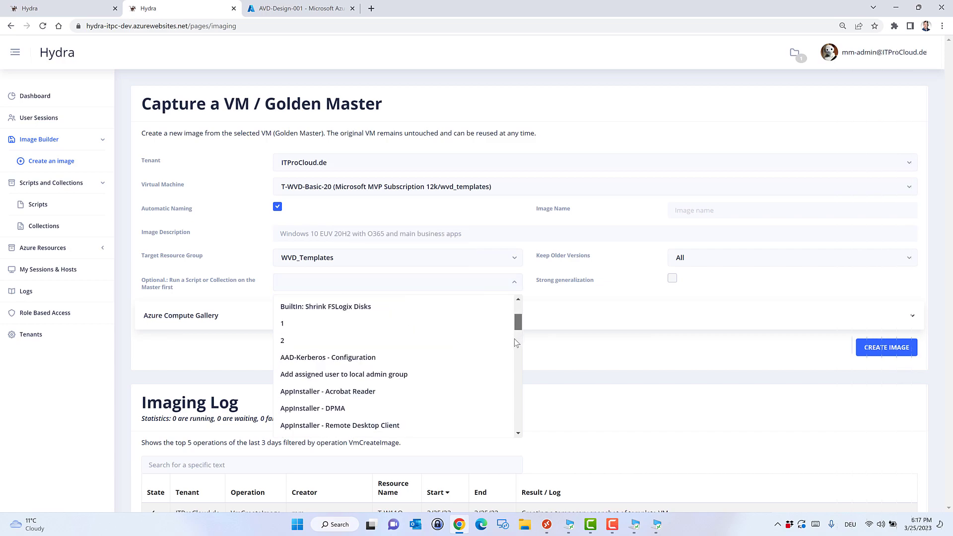
pyautogui.scroll(-5, 515, 350)
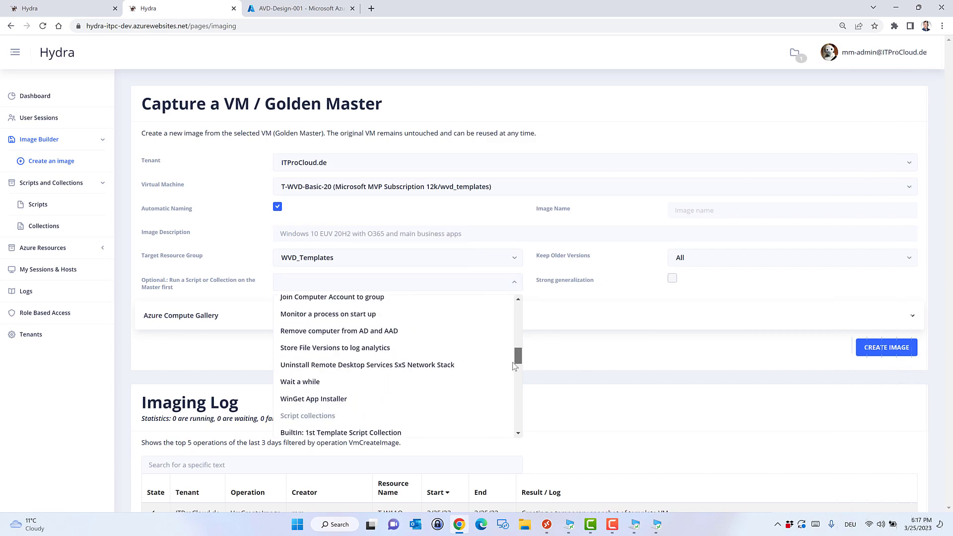
pyautogui.moveTo(515, 378); pyautogui.dragTo(517, 392)
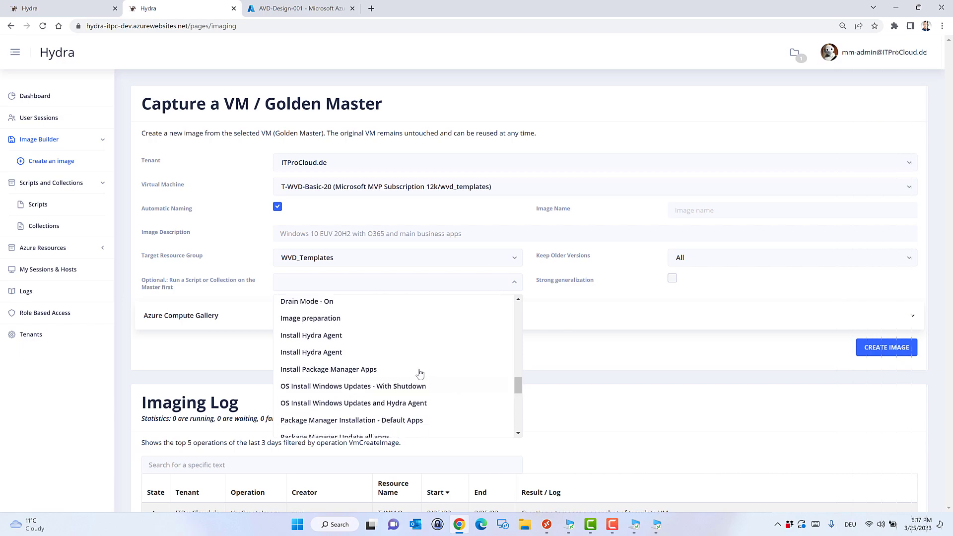
pyautogui.click(375, 370)
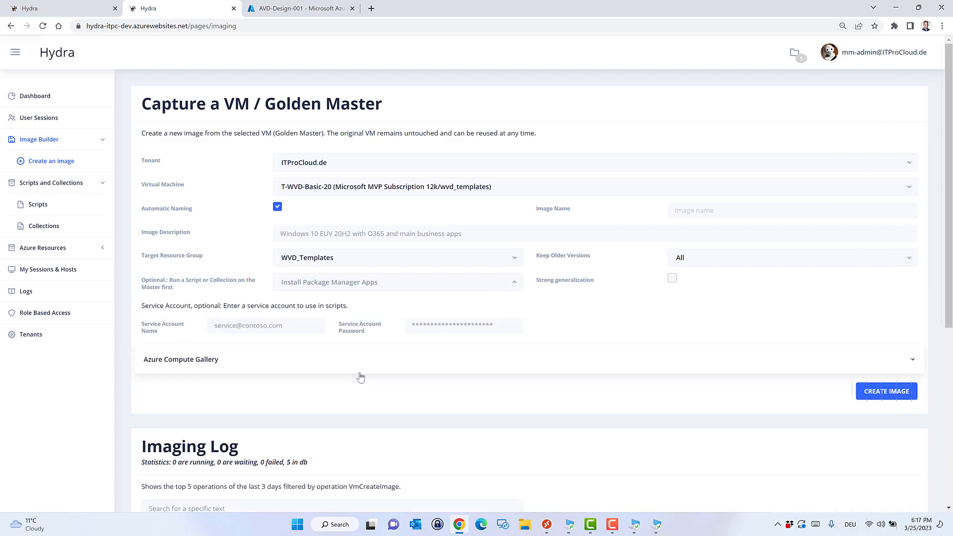
# Enter the service account name and password, then create the image.
pyautogui.click(245, 324)
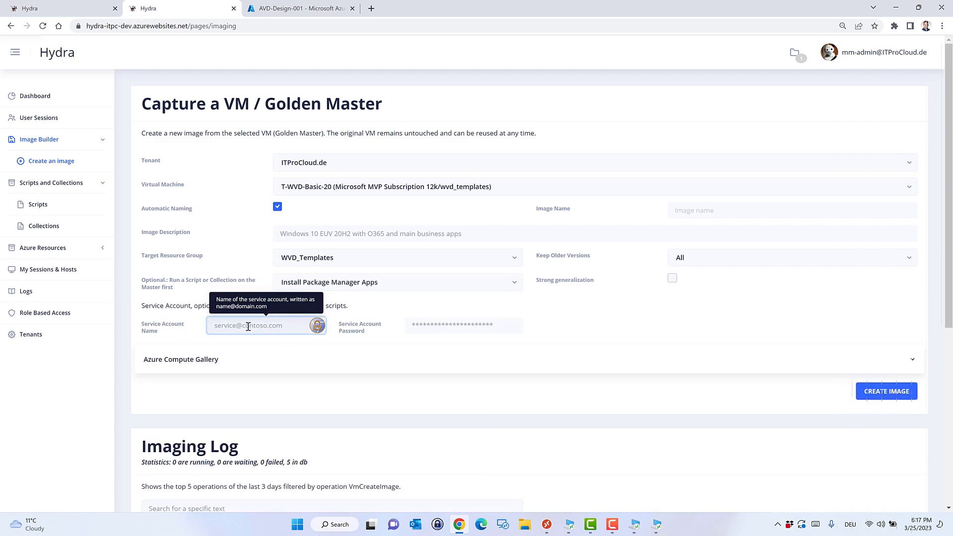
pyautogui.hotkey('ctrl', 'v')
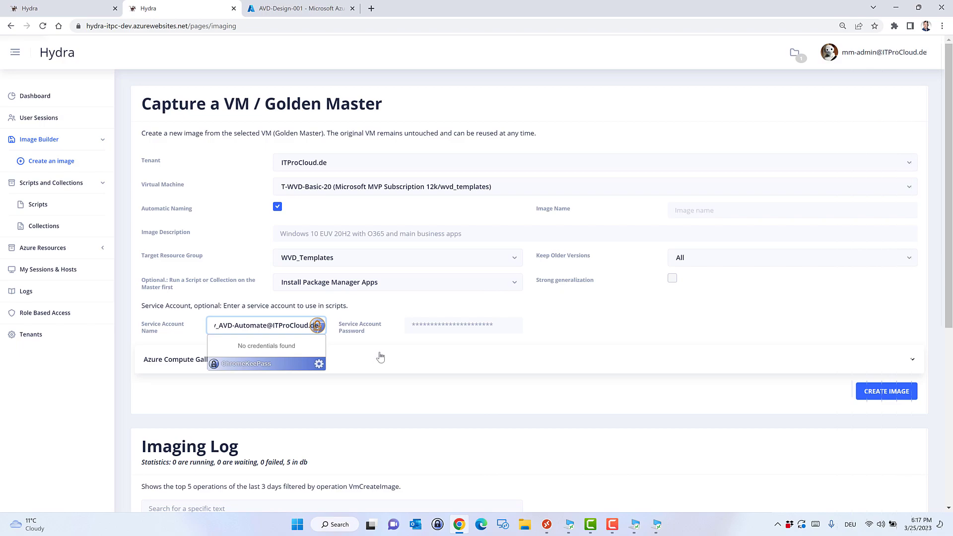
pyautogui.click(414, 329)
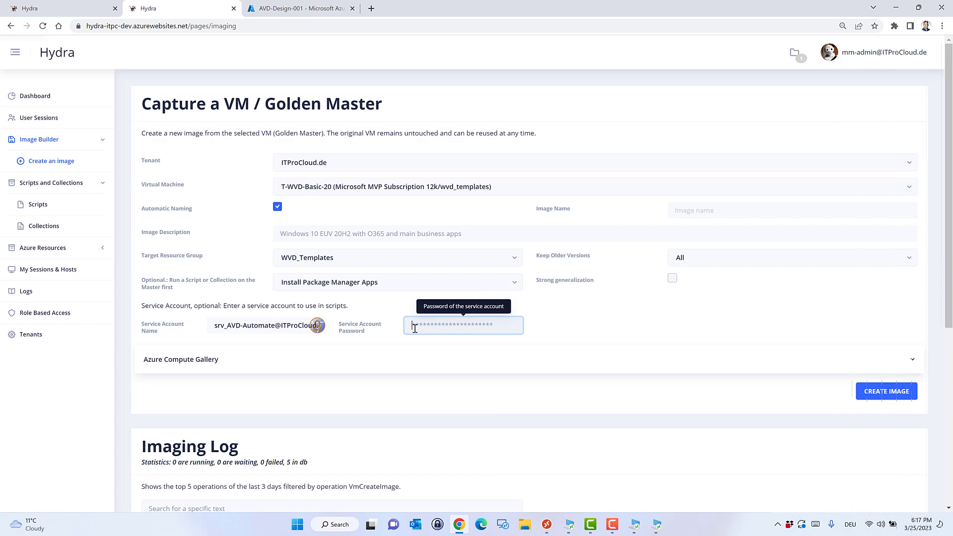
pyautogui.write('••••••••••••••••')
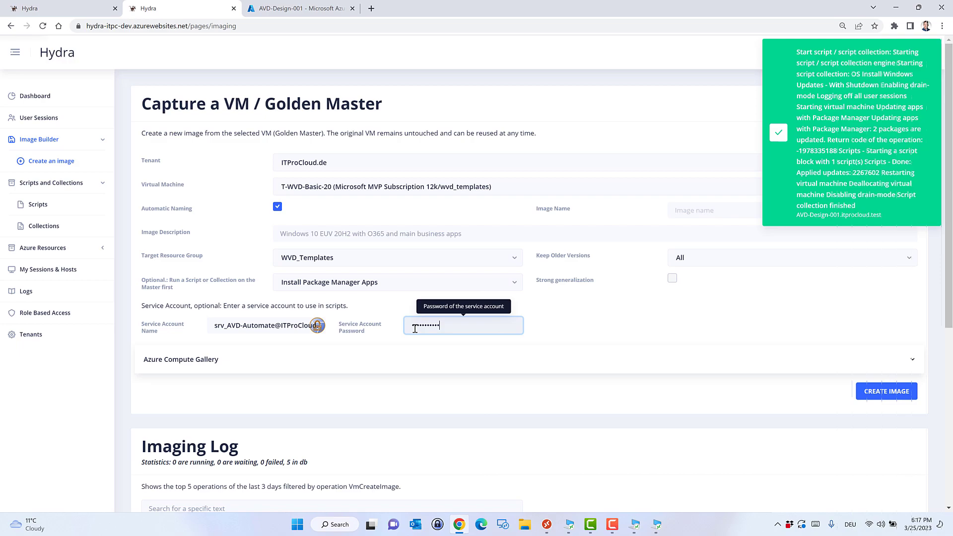
pyautogui.write('••')
pyautogui.click(878, 395)
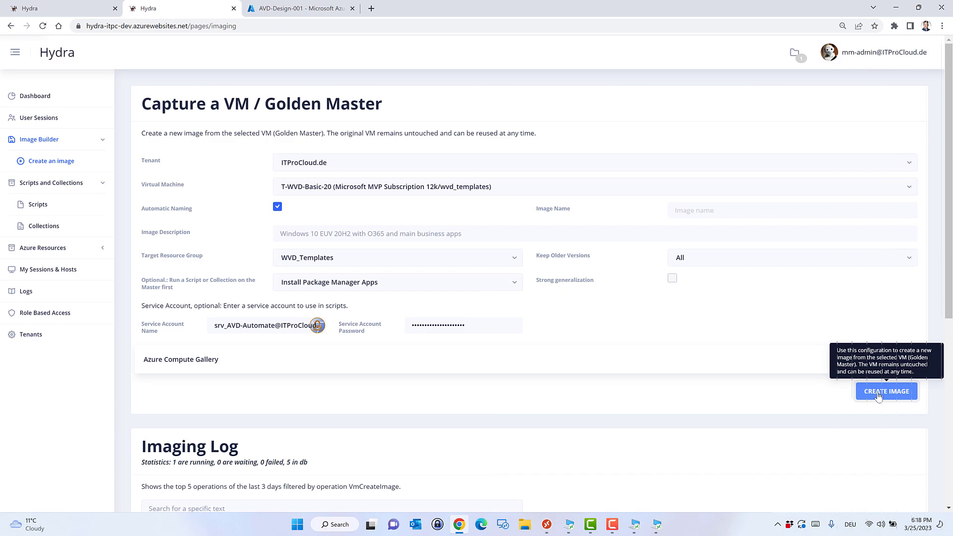
# Pick OS Install Windows Updates - With Shutdown in the 'Optional: Run a Script or Collection on the Master first' dropdown.
pyautogui.scroll(-3, 769, 436)
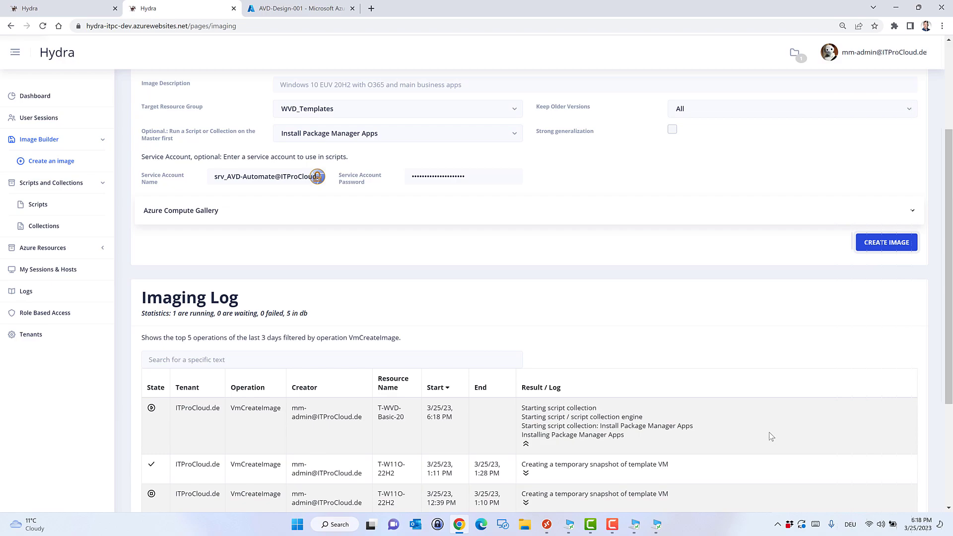
pyautogui.moveTo(518, 143)
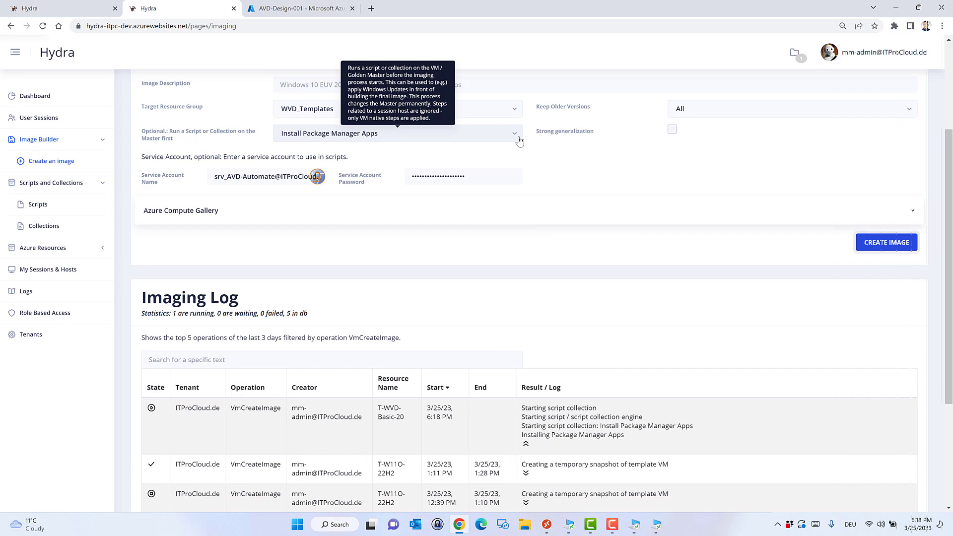
pyautogui.click(517, 136)
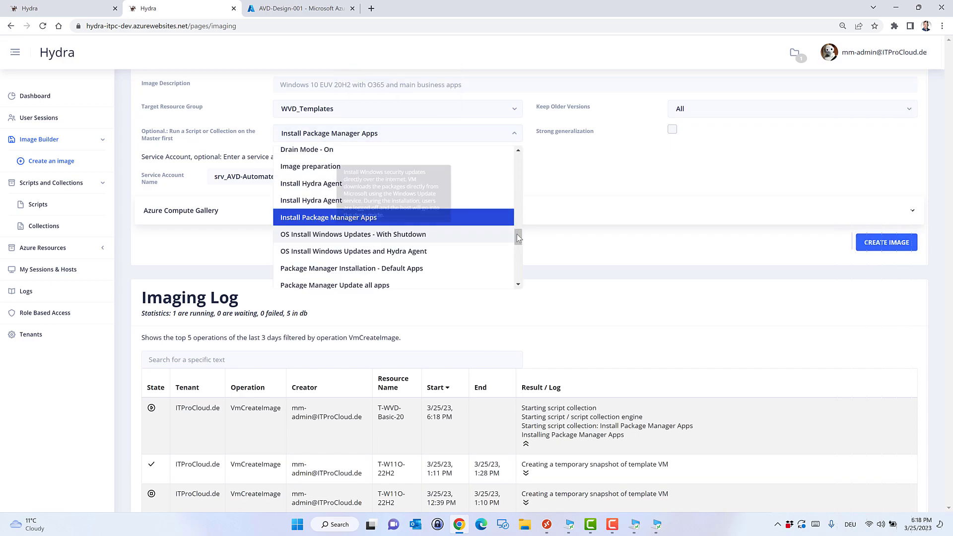
pyautogui.moveTo(320, 237)
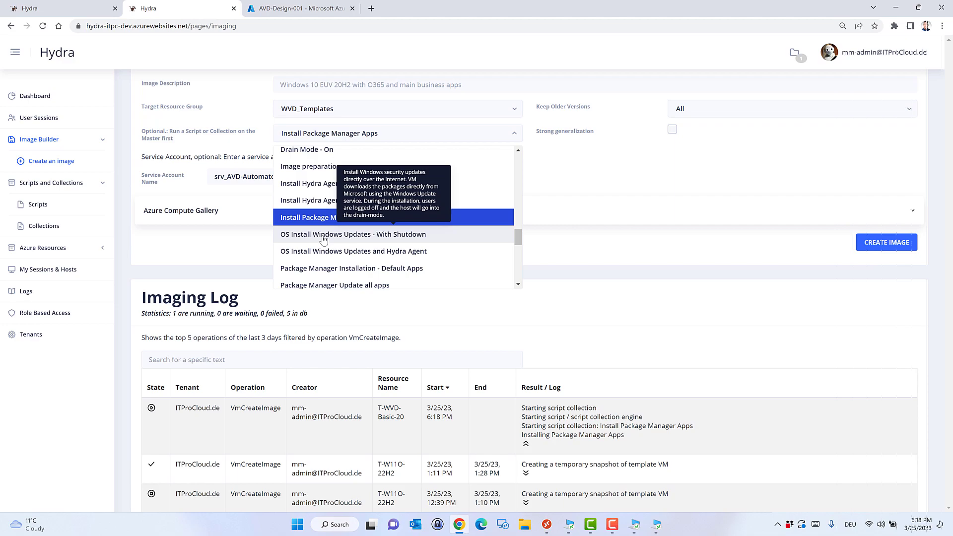
pyautogui.click(323, 237)
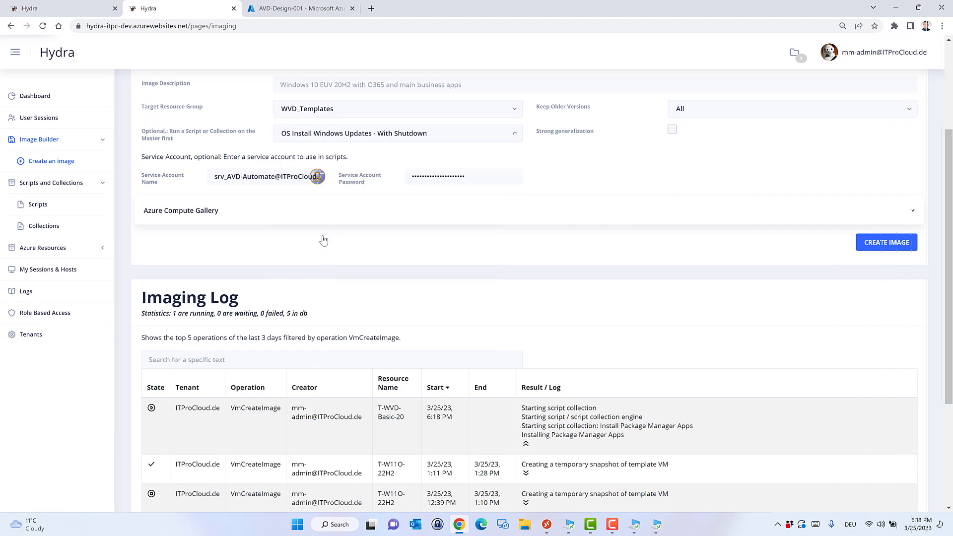